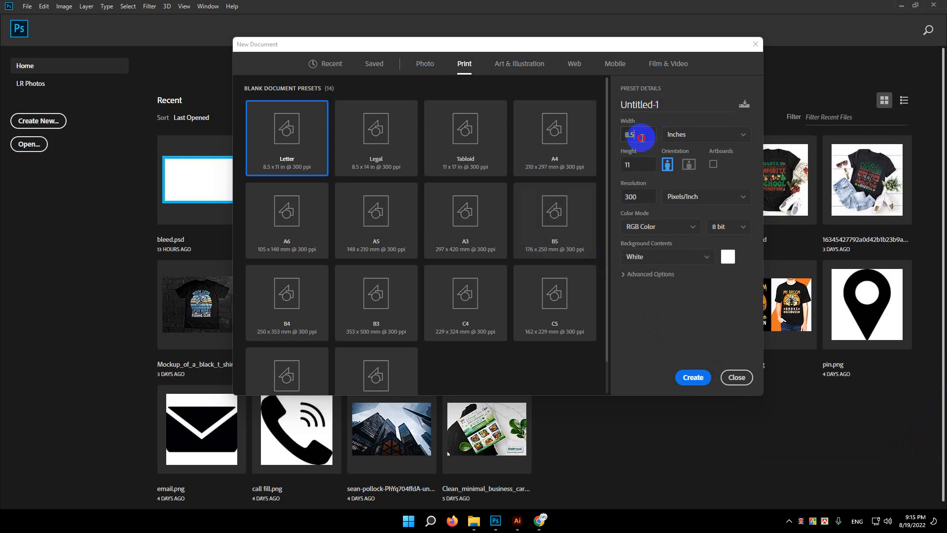
# - Set the new document's size to 3.75 inches wide and 2.25 inches high
pyautogui.doubleClick(638, 137)
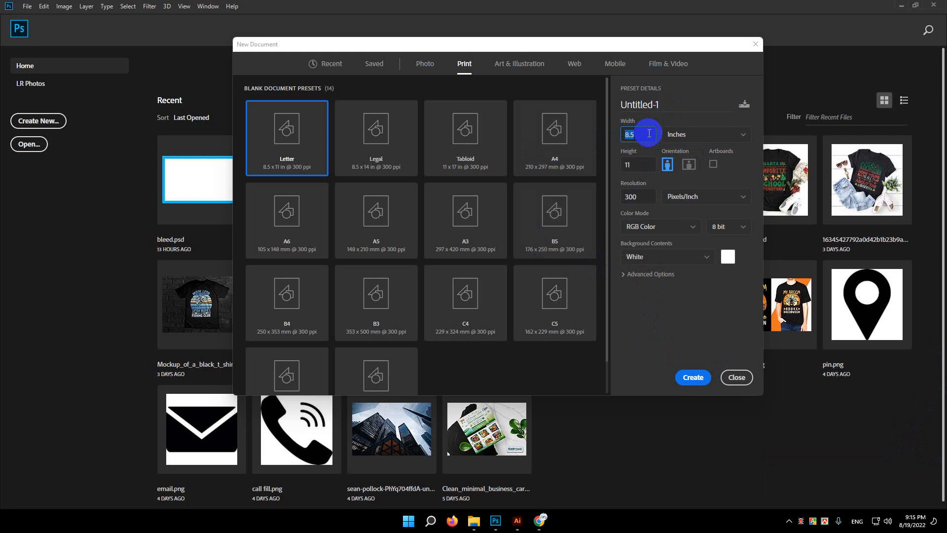
pyautogui.write('3')
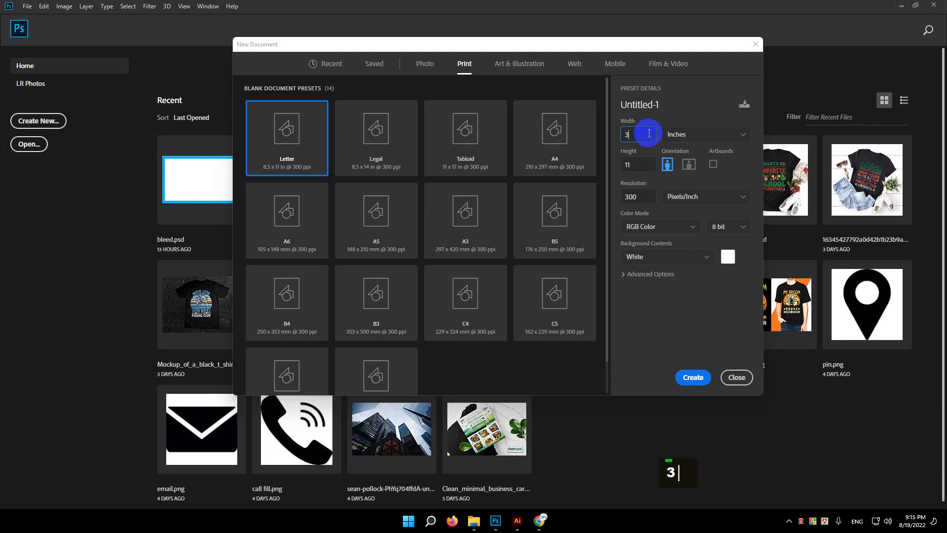
pyautogui.write('.75')
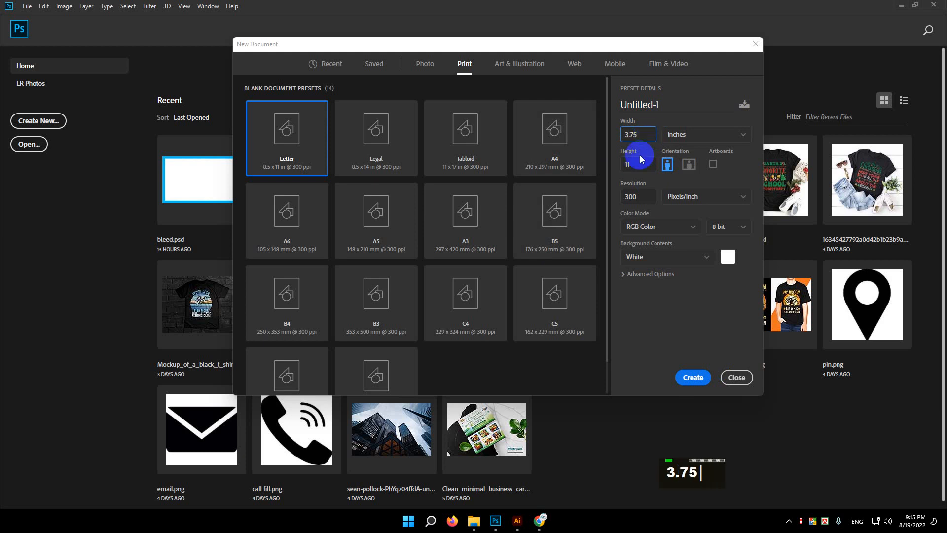
pyautogui.click(626, 165)
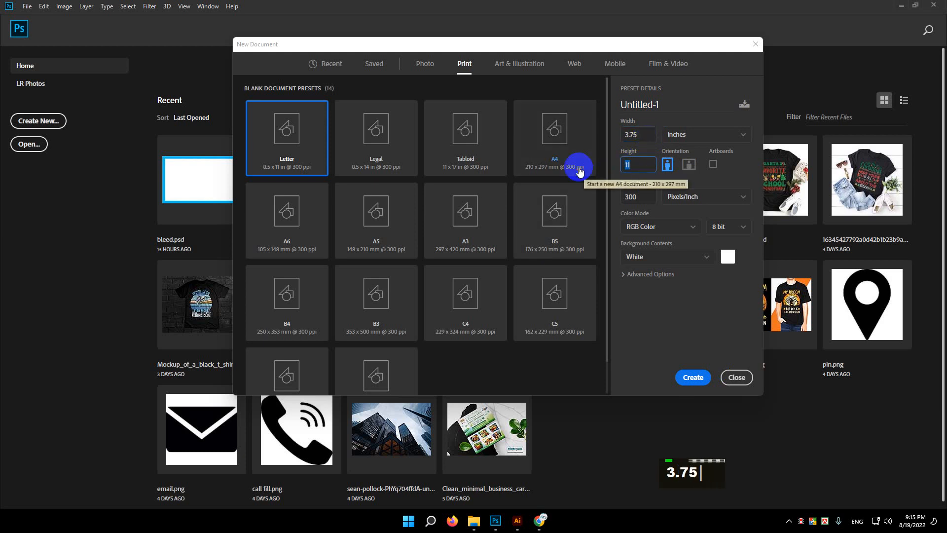
pyautogui.write('2.25')
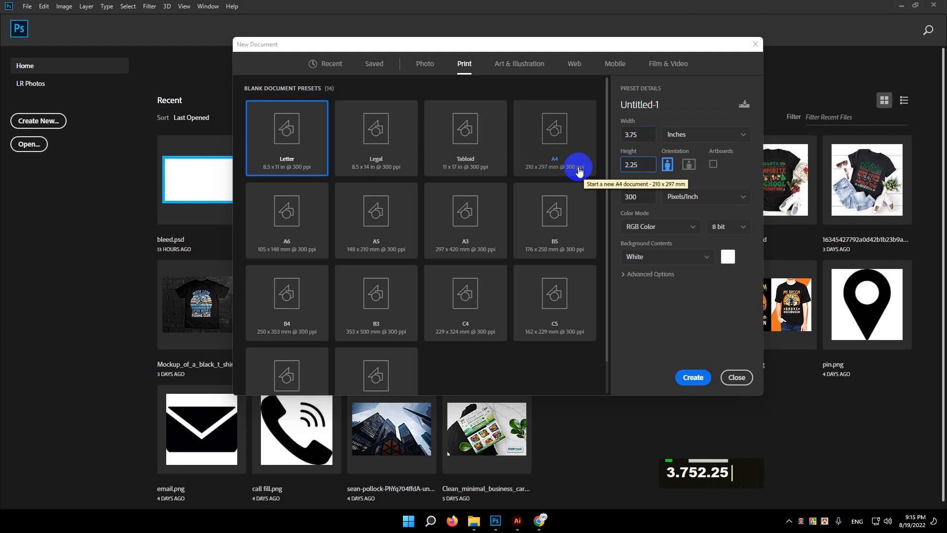
pyautogui.moveTo(642, 165); pyautogui.dragTo(610, 166)
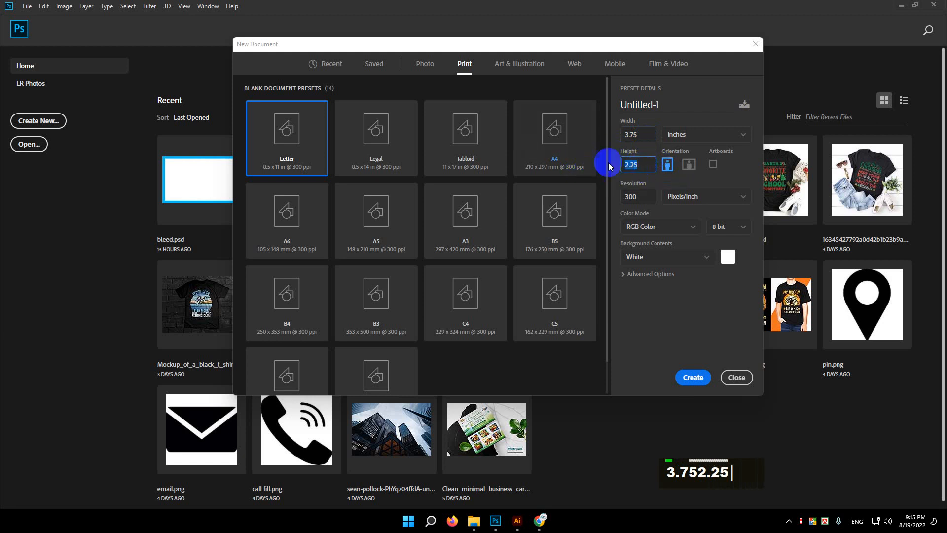
pyautogui.click(629, 132)
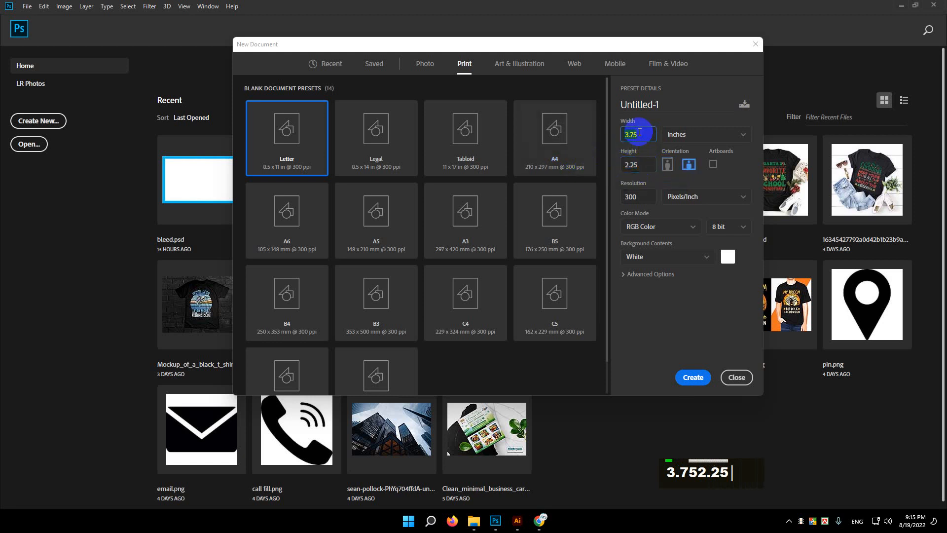
# - Choose CMYK Color as the new document's color mode and Inches as its unit
pyautogui.click(645, 197)
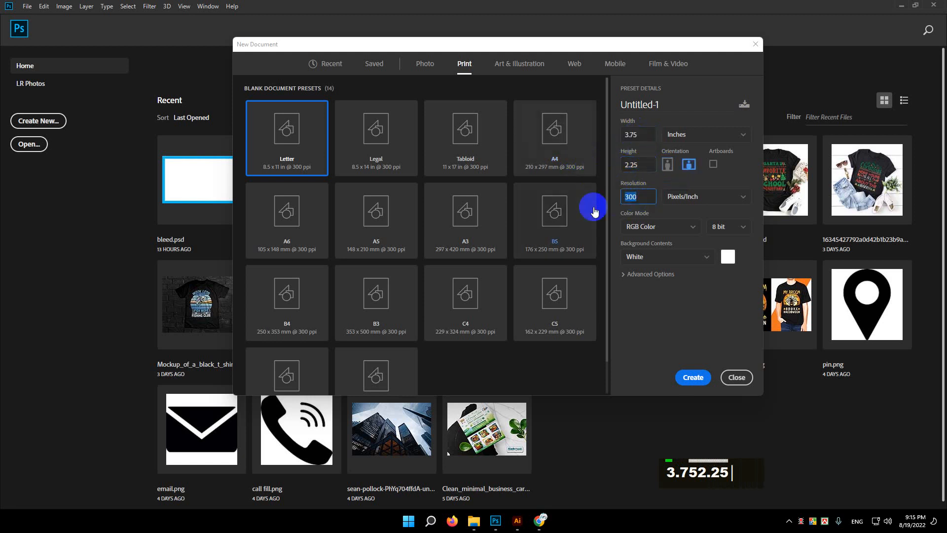
pyautogui.click(674, 233)
pyautogui.click(656, 296)
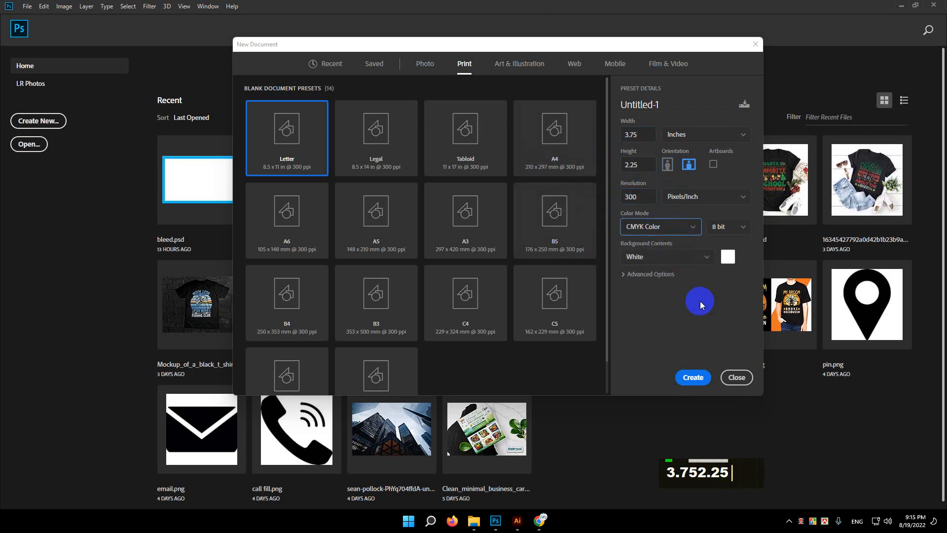
pyautogui.click(700, 136)
pyautogui.click(680, 170)
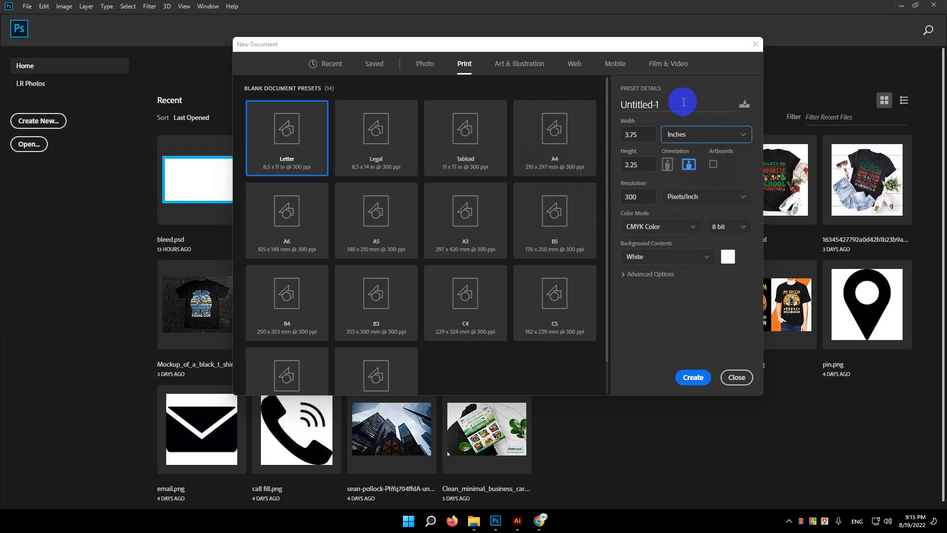
# - Name the new document "business card bleed" and create it
pyautogui.doubleClick(644, 104)
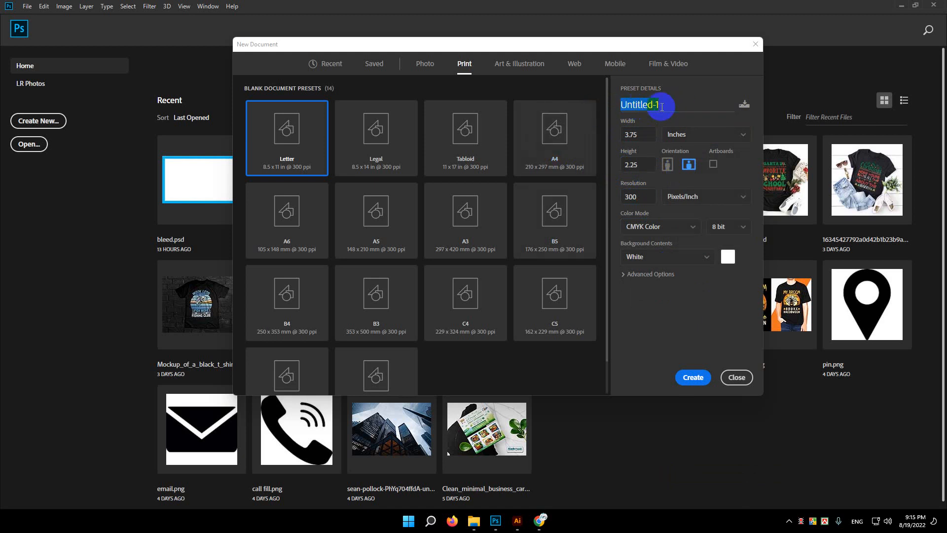
pyautogui.write('bus')
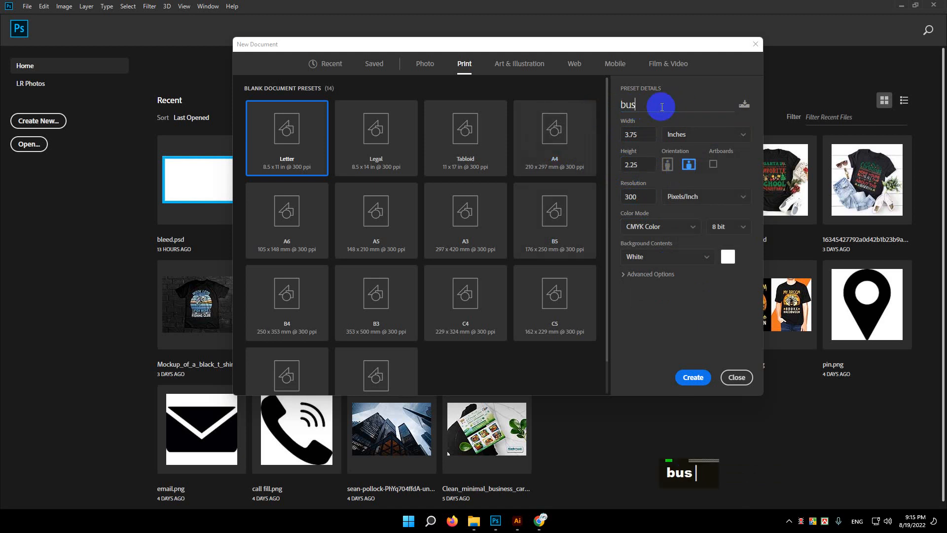
pyautogui.write('iness ')
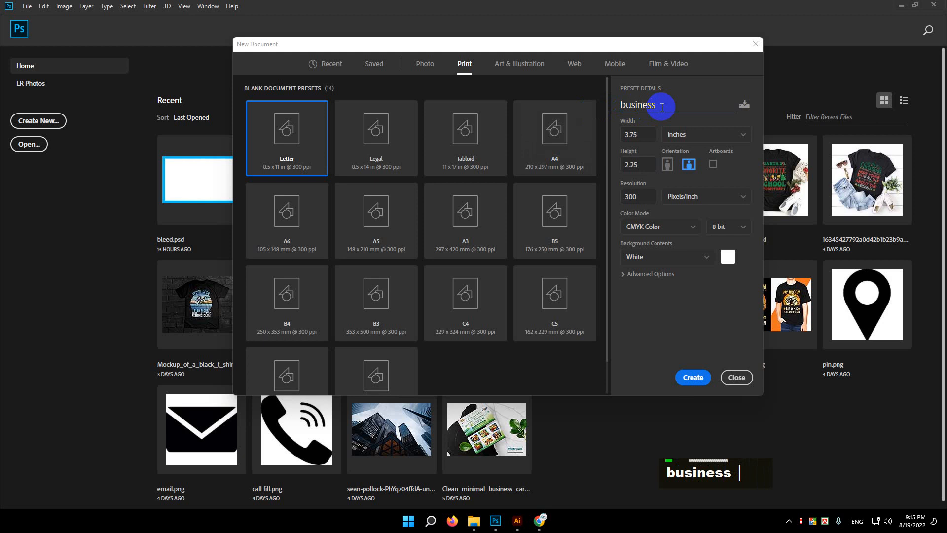
pyautogui.write('card')
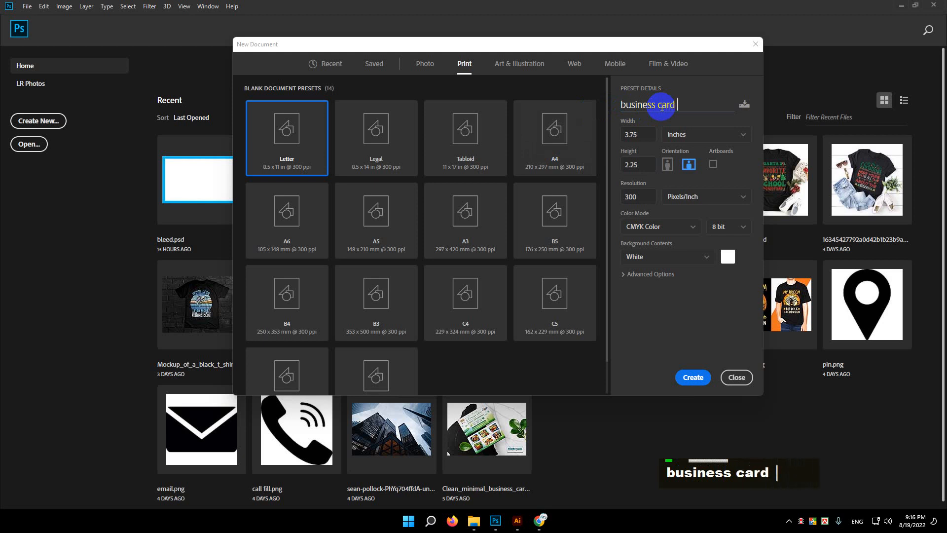
pyautogui.write(' bleed')
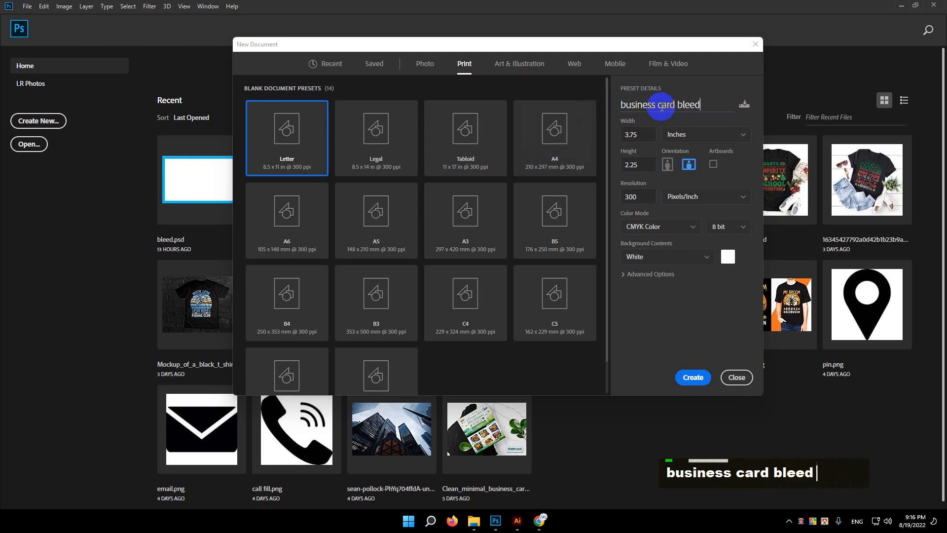
pyautogui.click(693, 377)
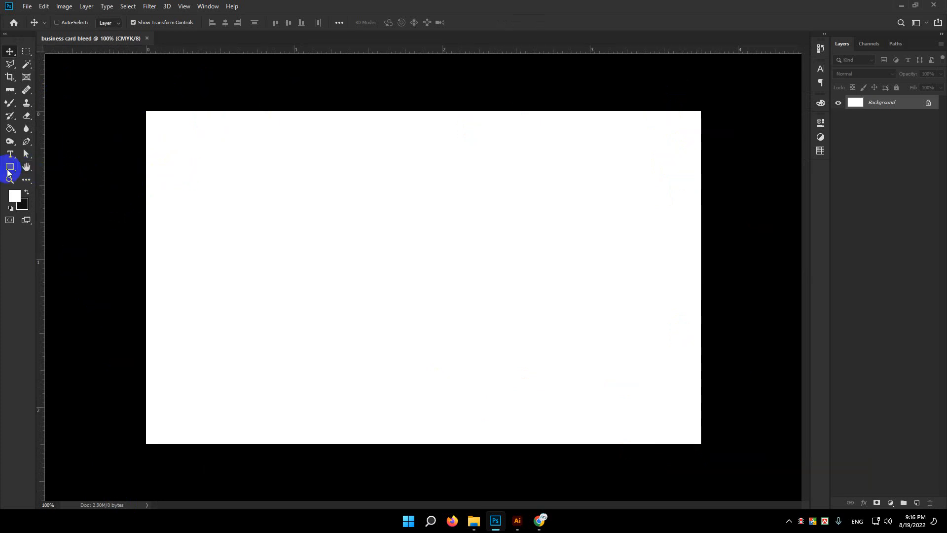
# - Create a rectangle shape 3.5 in wide and 2 in high on the canvas
pyautogui.click(9, 168)
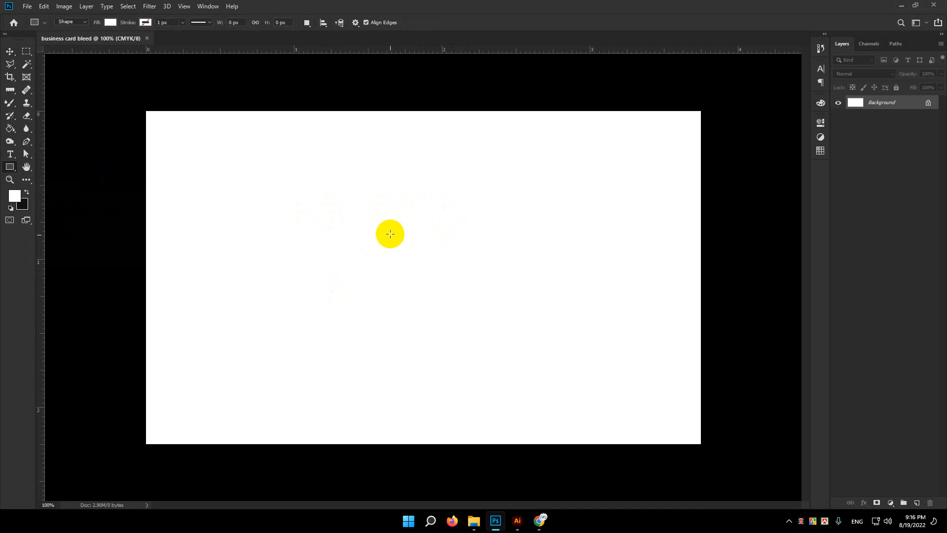
pyautogui.click(388, 233)
pyautogui.moveTo(432, 183)
pyautogui.mouseDown()
pyautogui.moveTo(458, 175)
pyautogui.moveTo(446, 169)
pyautogui.moveTo(427, 185)
pyautogui.mouseUp()
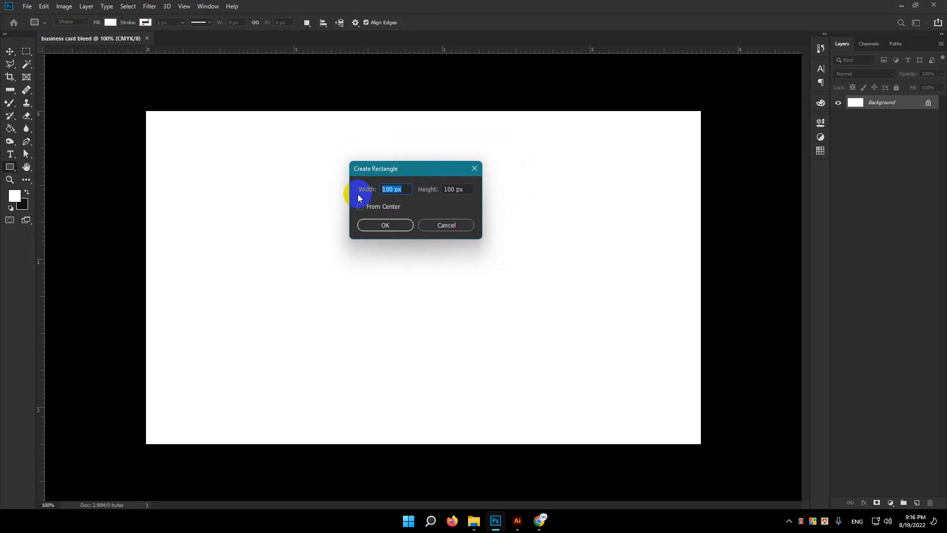
pyautogui.write('3.5')
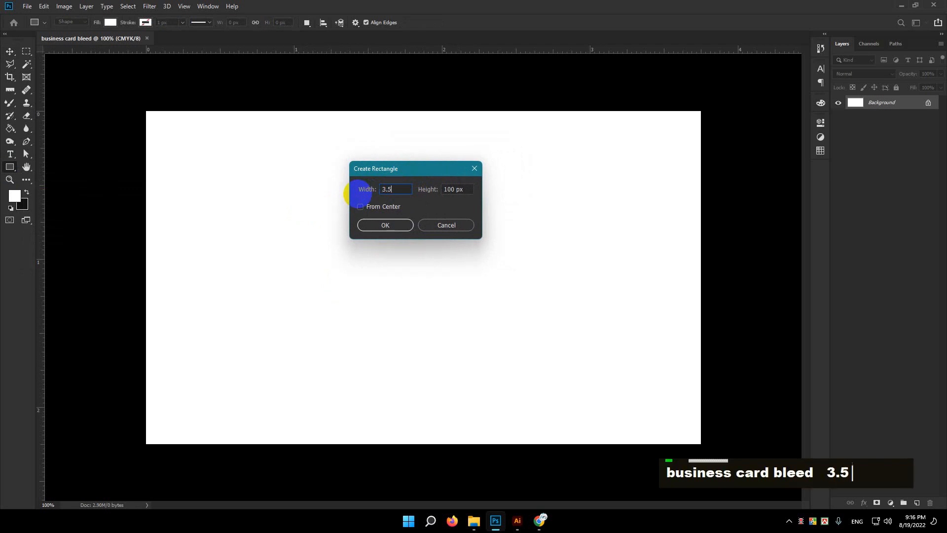
pyautogui.write(' in')
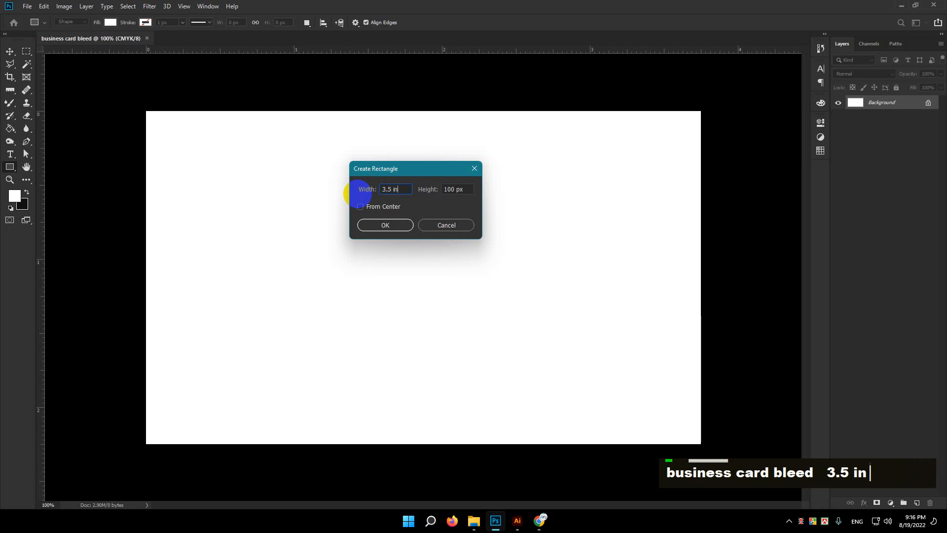
pyautogui.doubleClick(462, 190)
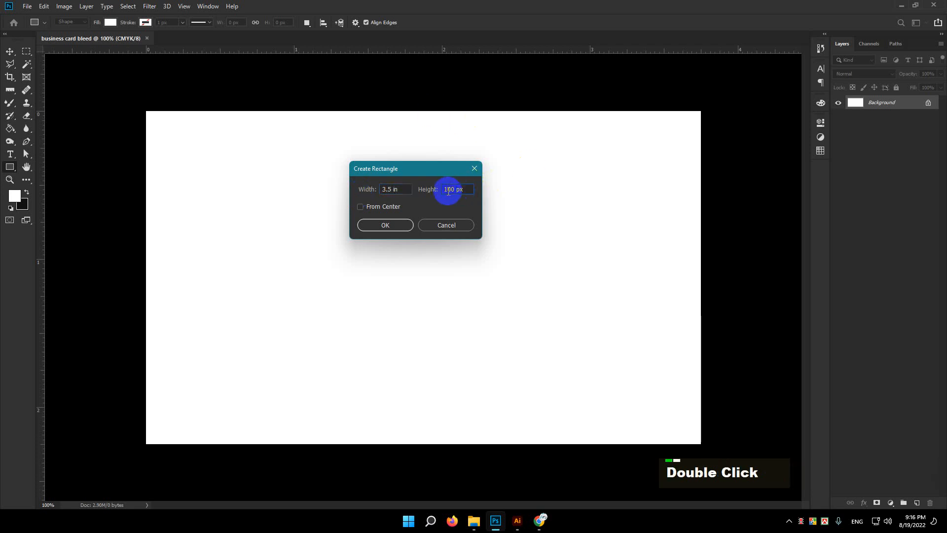
pyautogui.hotkey('ctrl', 'a')
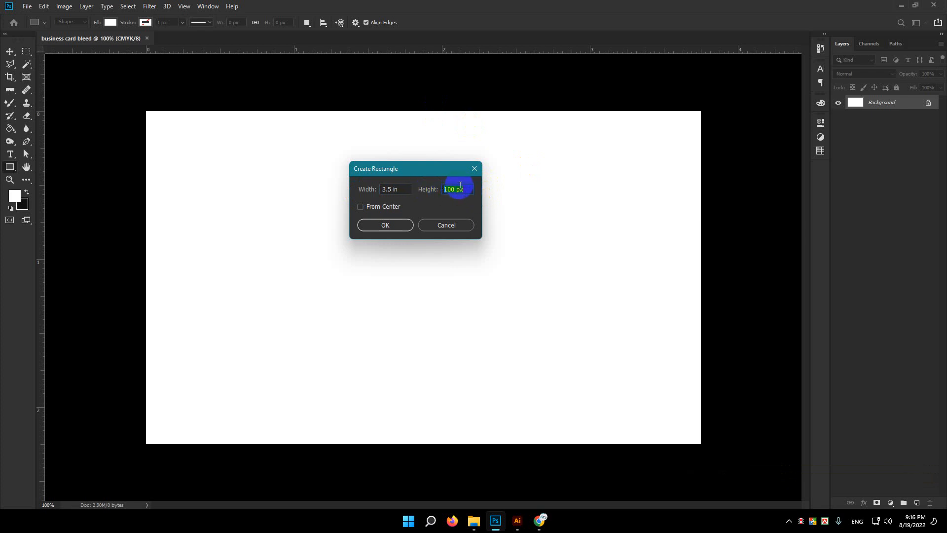
pyautogui.write('2')
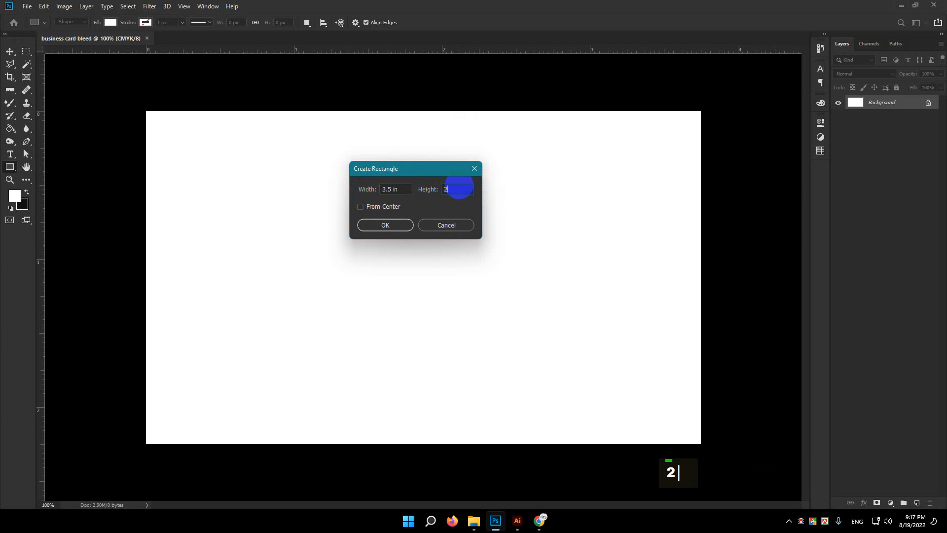
pyautogui.write('in')
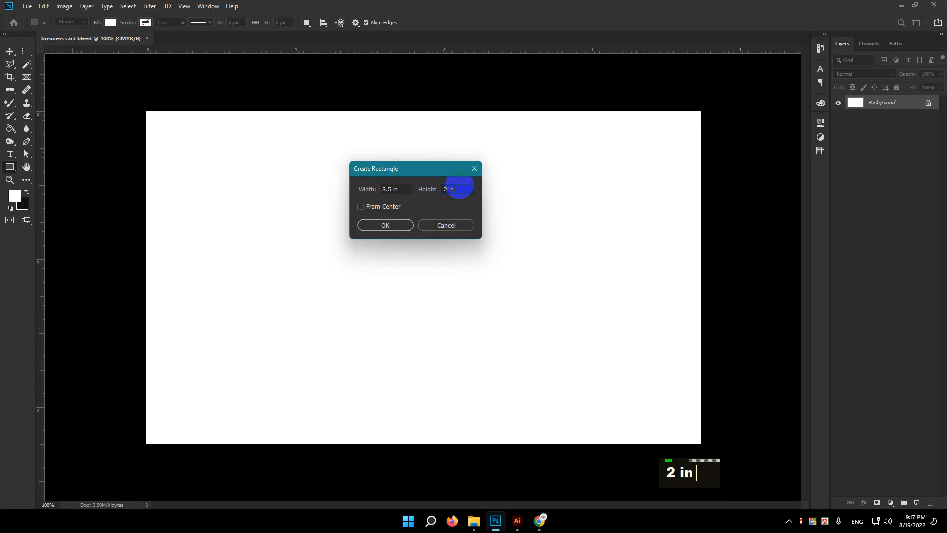
pyautogui.click(409, 232)
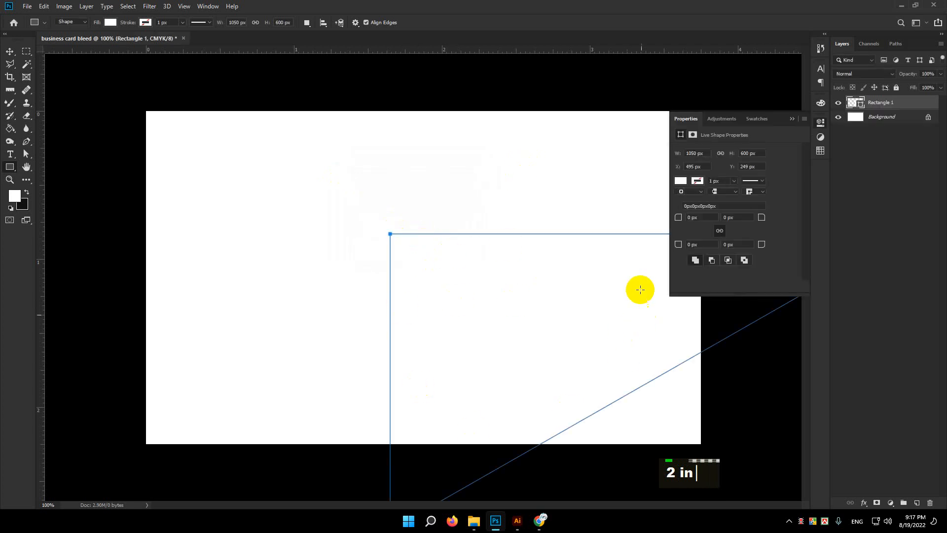
# - Fill the rectangle shape with the red color swatch
pyautogui.click(680, 181)
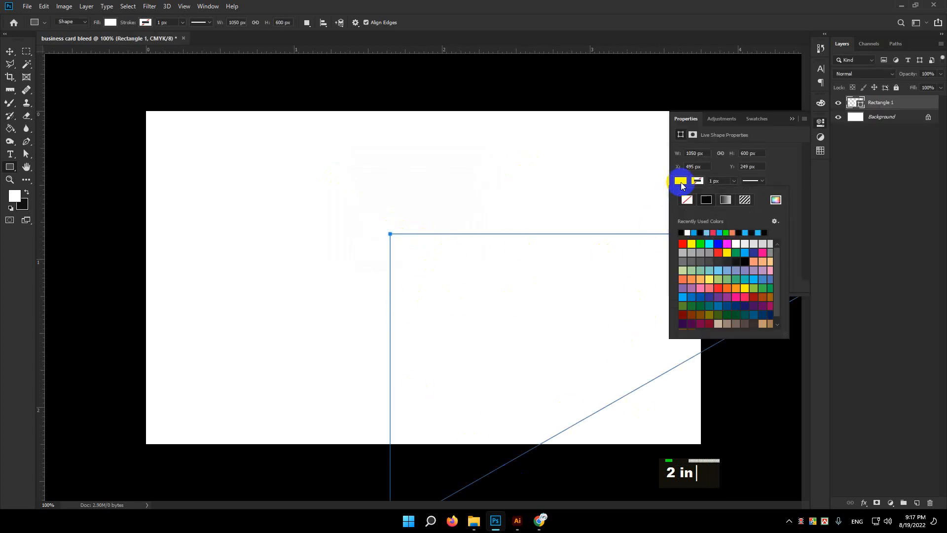
pyautogui.click(682, 245)
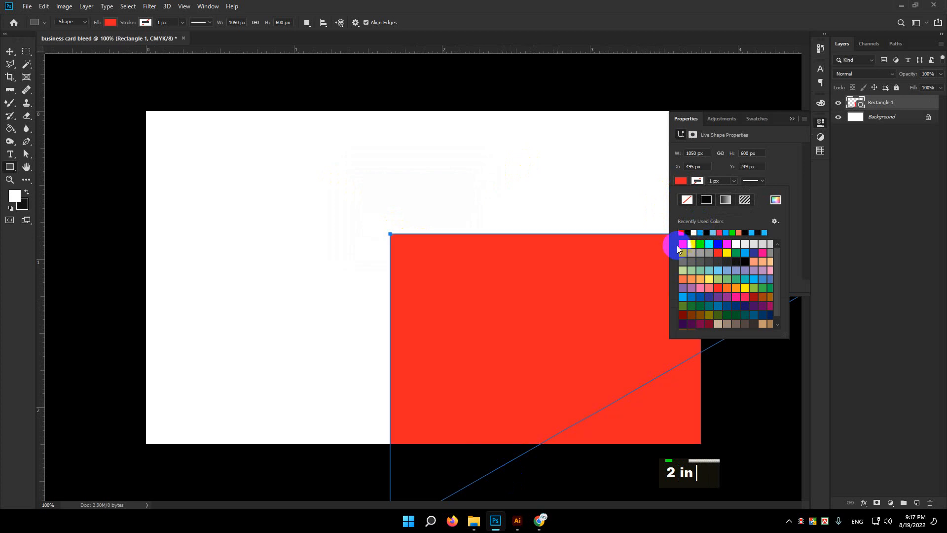
pyautogui.click(820, 122)
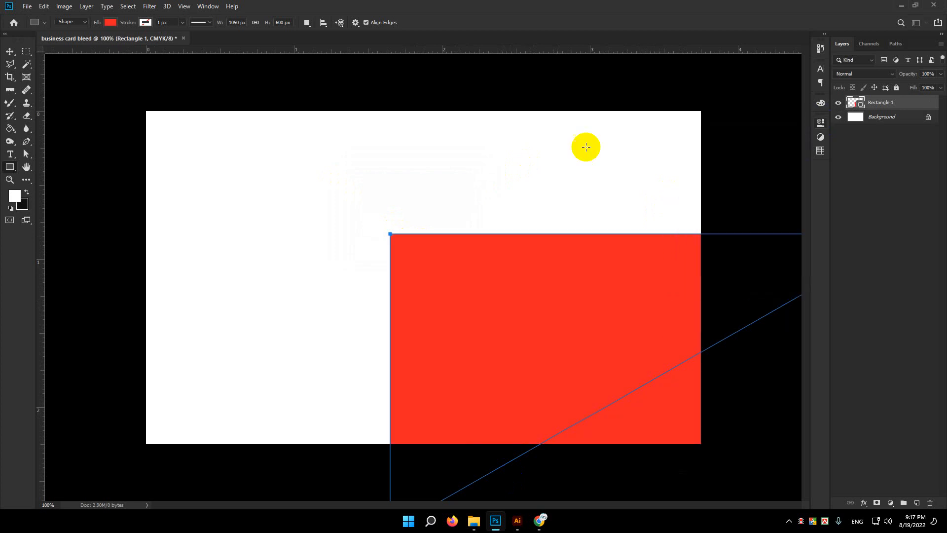
# - Select the whole canvas area and center the red rectangle within it horizontally and vertically
pyautogui.click(27, 52)
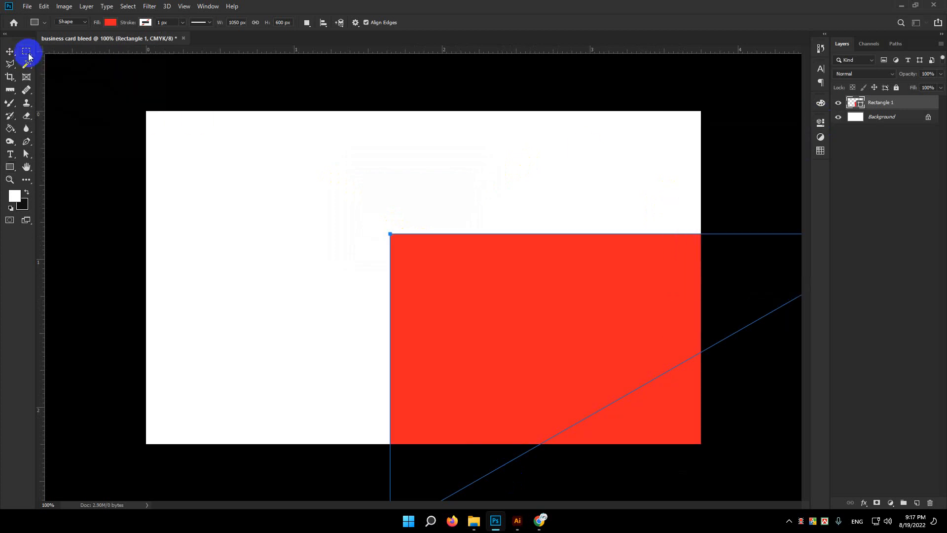
pyautogui.moveTo(131, 97); pyautogui.dragTo(227, 188)
pyautogui.moveTo(341, 277); pyautogui.dragTo(780, 472)
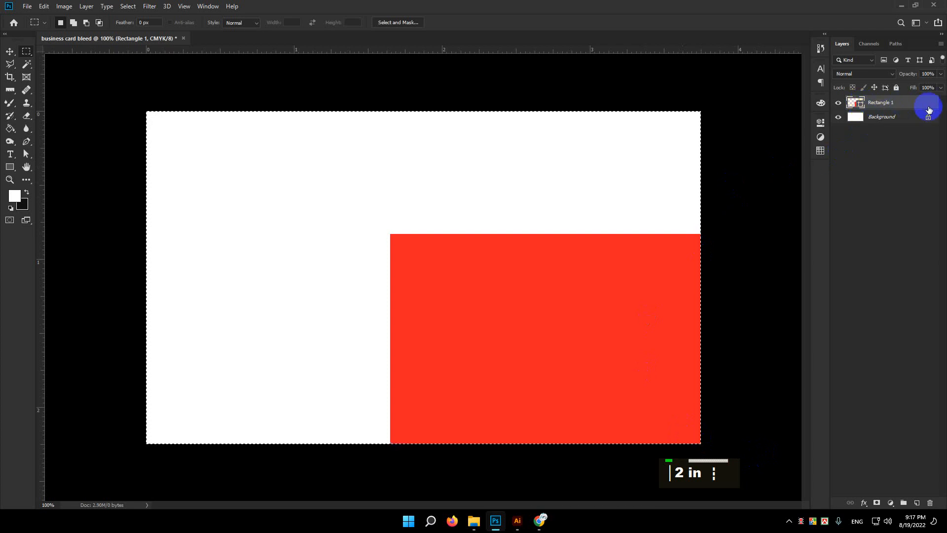
pyautogui.click(9, 52)
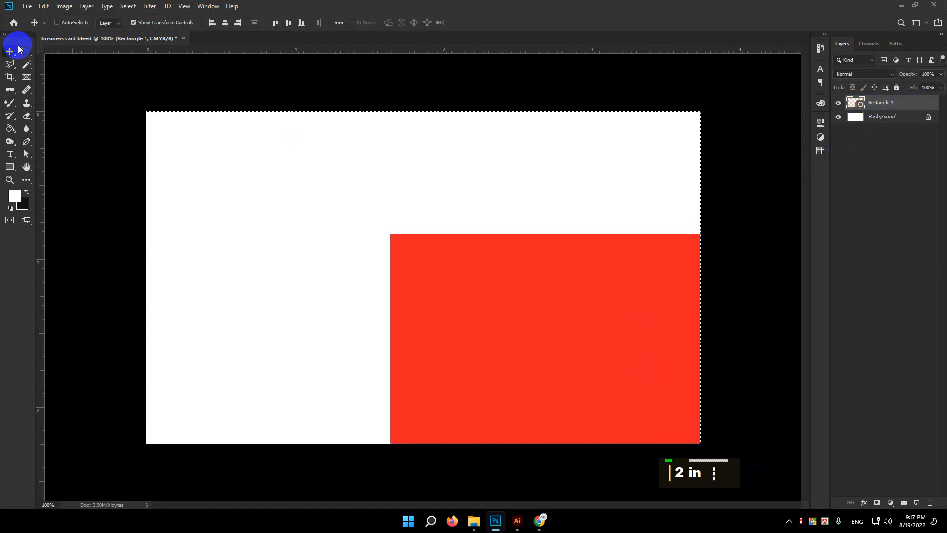
pyautogui.click(225, 23)
pyautogui.click(296, 23)
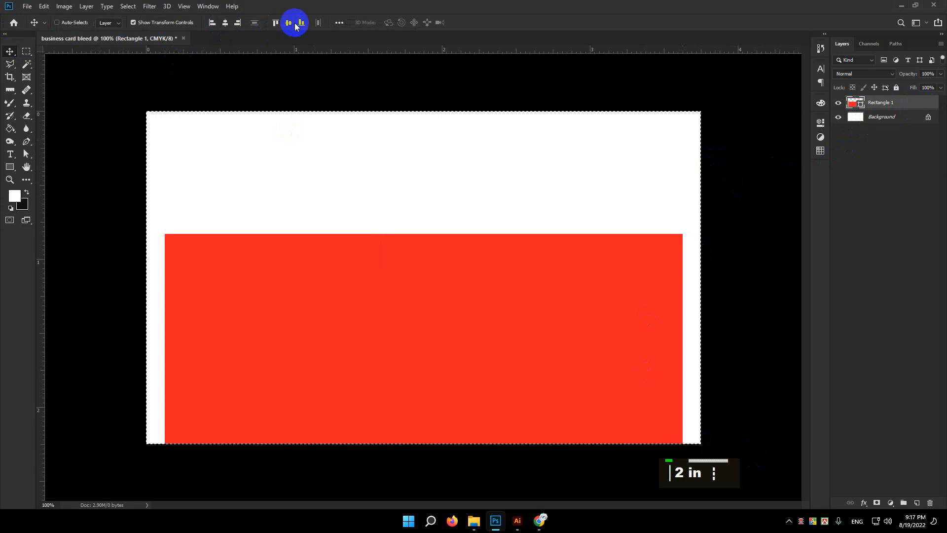
pyautogui.click(289, 24)
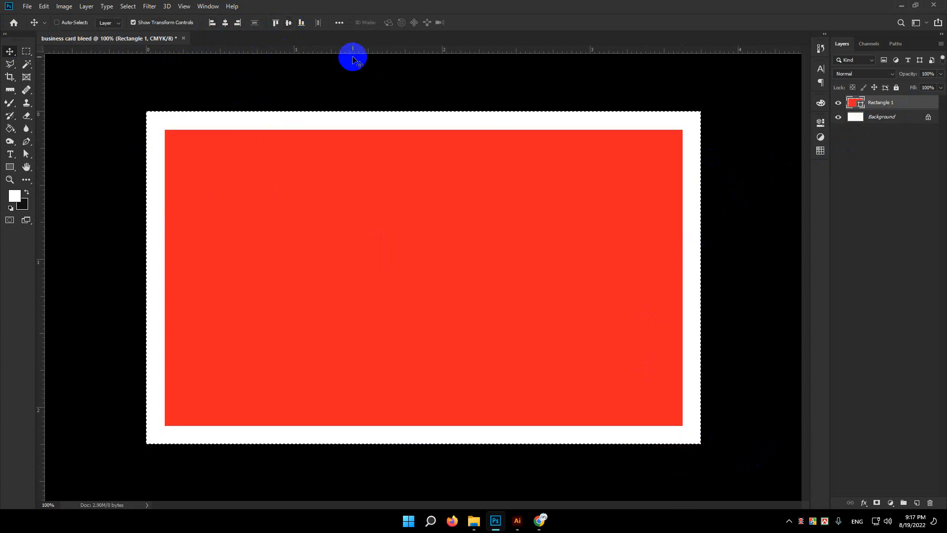
# - Hide the rulers around the canvas
pyautogui.moveTo(326, 51)
pyautogui.mouseDown()
pyautogui.moveTo(324, 66)
pyautogui.moveTo(328, 51)
pyautogui.mouseUp()
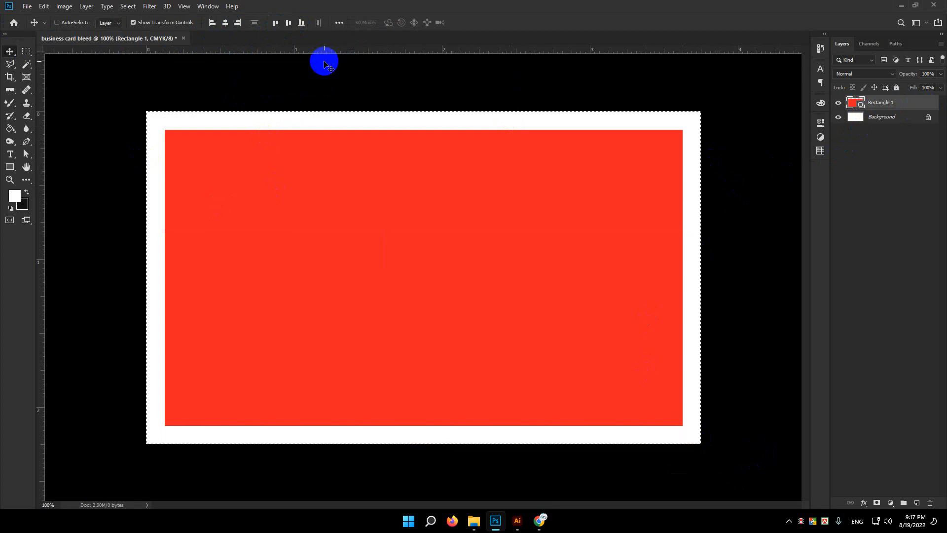
pyautogui.hotkey('ctrl', 'r')
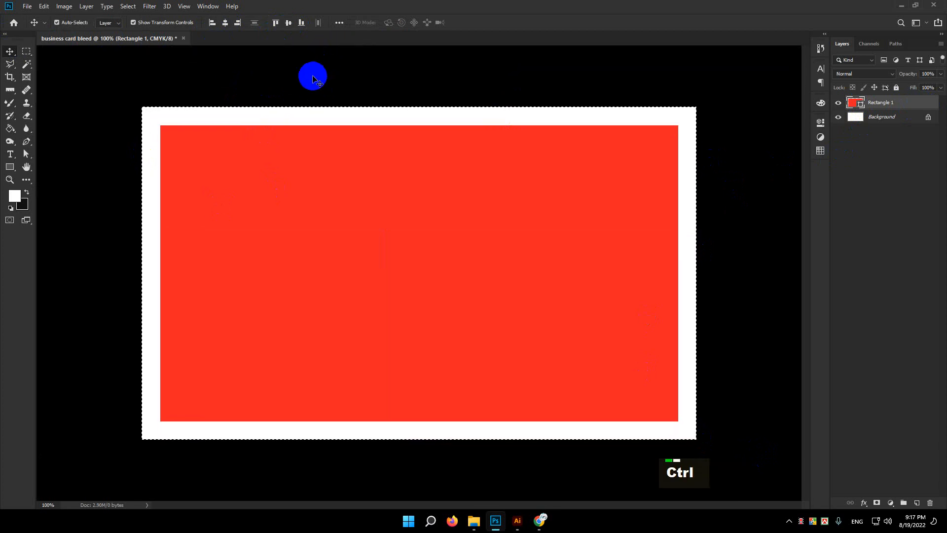
# - Show the rulers and add horizontal guides along the upper and lower edges of both the canvas and the red rectangle
pyautogui.hotkey('ctrl', 'r')
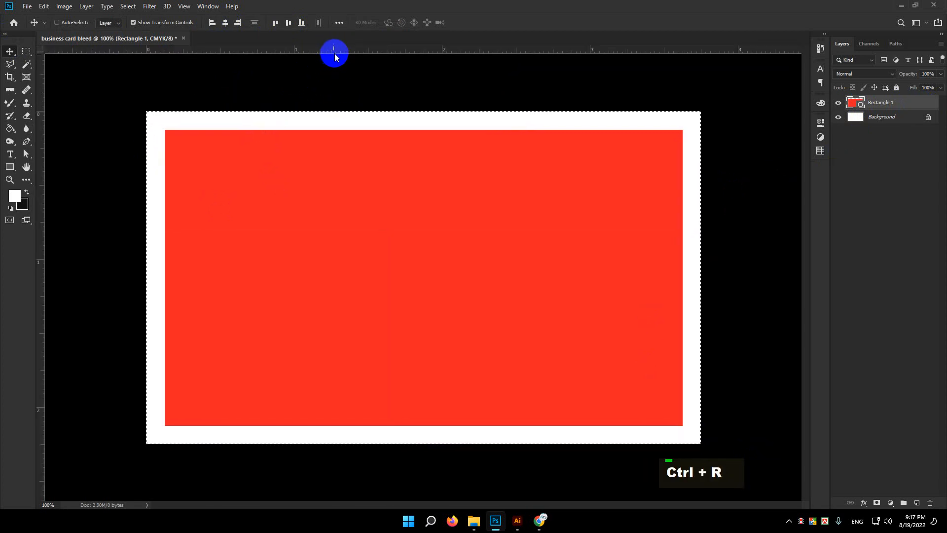
pyautogui.moveTo(332, 53); pyautogui.dragTo(328, 110)
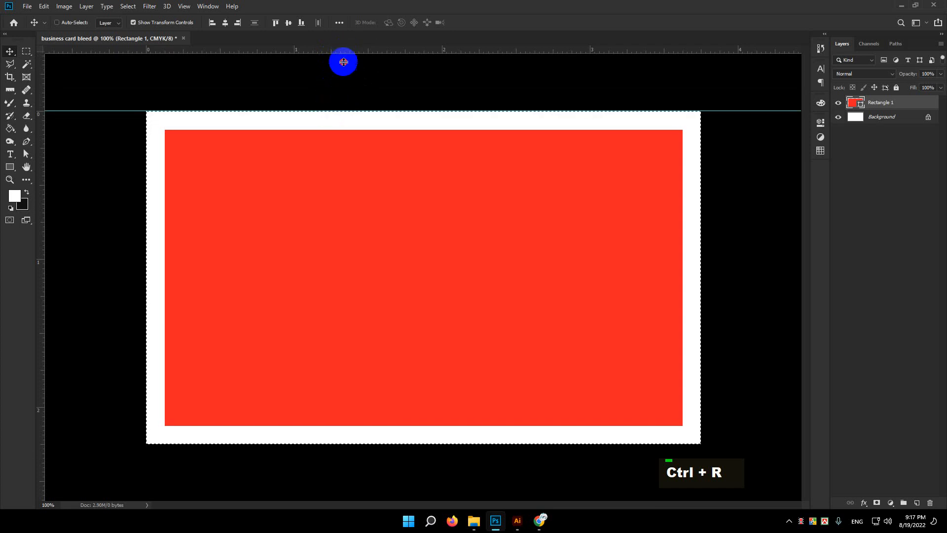
pyautogui.moveTo(341, 51); pyautogui.dragTo(332, 425)
pyautogui.moveTo(340, 49); pyautogui.dragTo(329, 444)
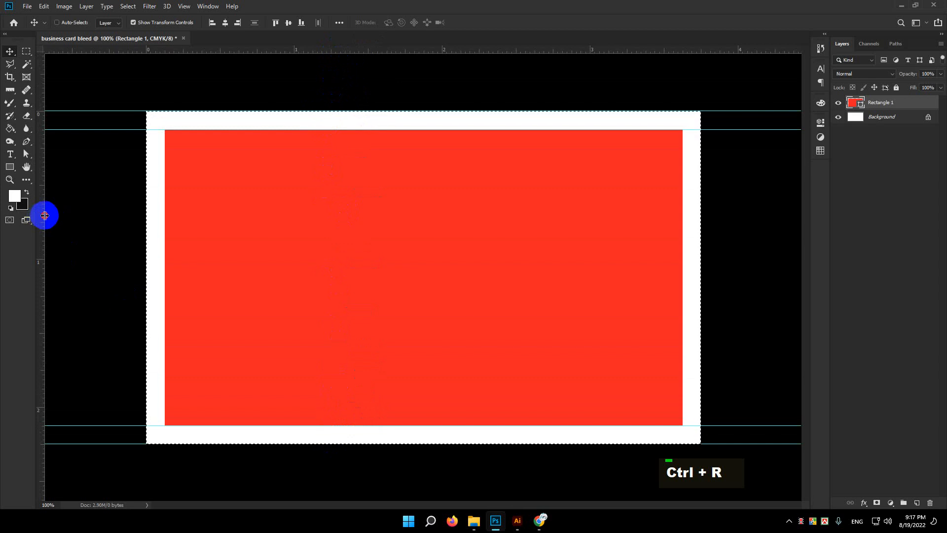
# - Add vertical guides along the left and right edges of both the canvas and the red rectangle
pyautogui.moveTo(42, 214); pyautogui.dragTo(146, 209)
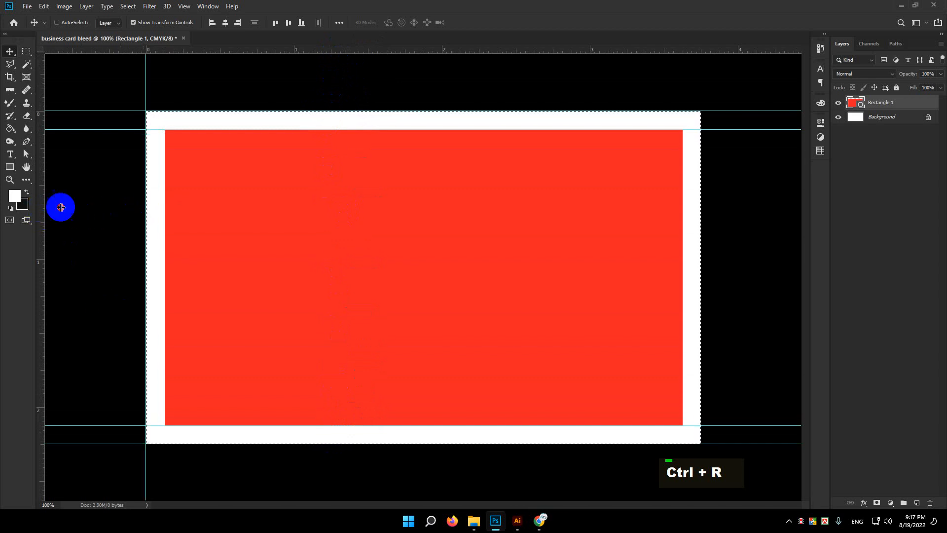
pyautogui.moveTo(41, 209); pyautogui.dragTo(164, 207)
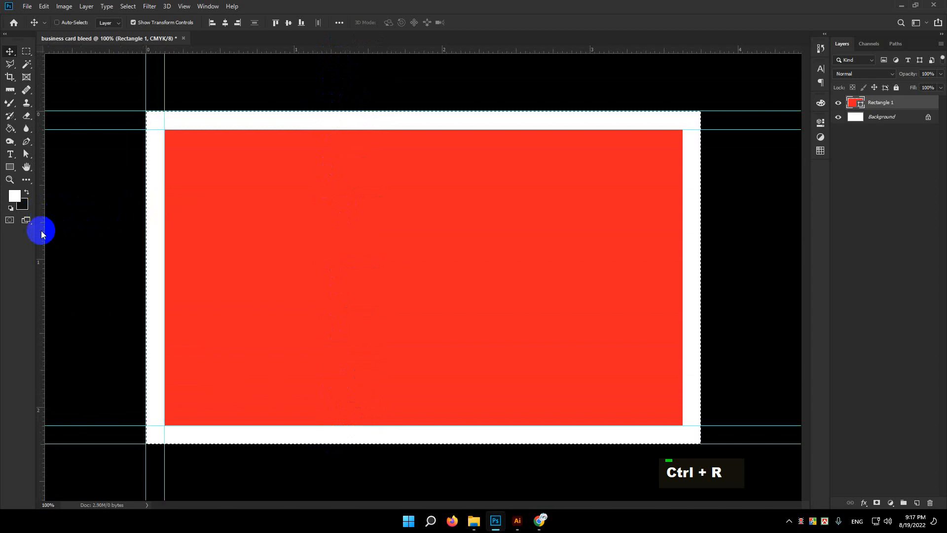
pyautogui.moveTo(42, 228); pyautogui.dragTo(682, 260)
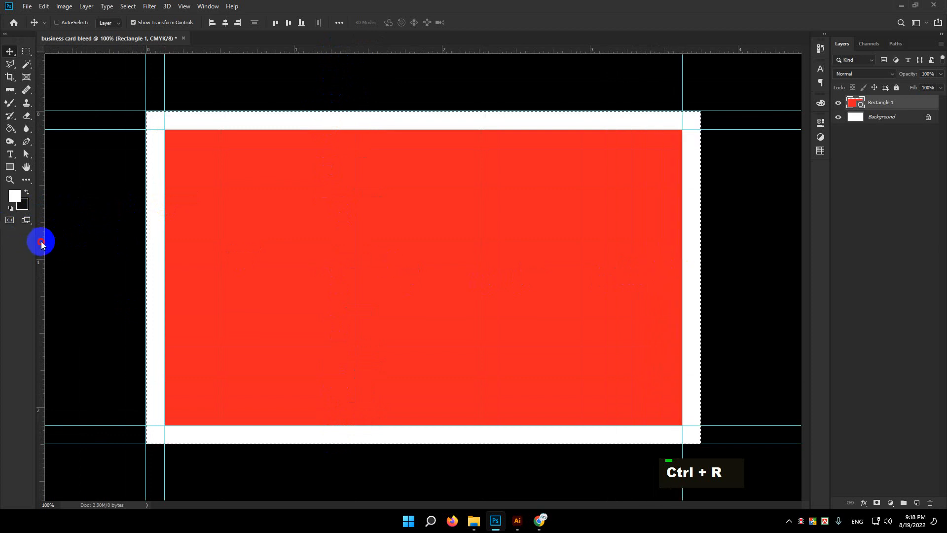
pyautogui.moveTo(40, 241); pyautogui.dragTo(694, 276)
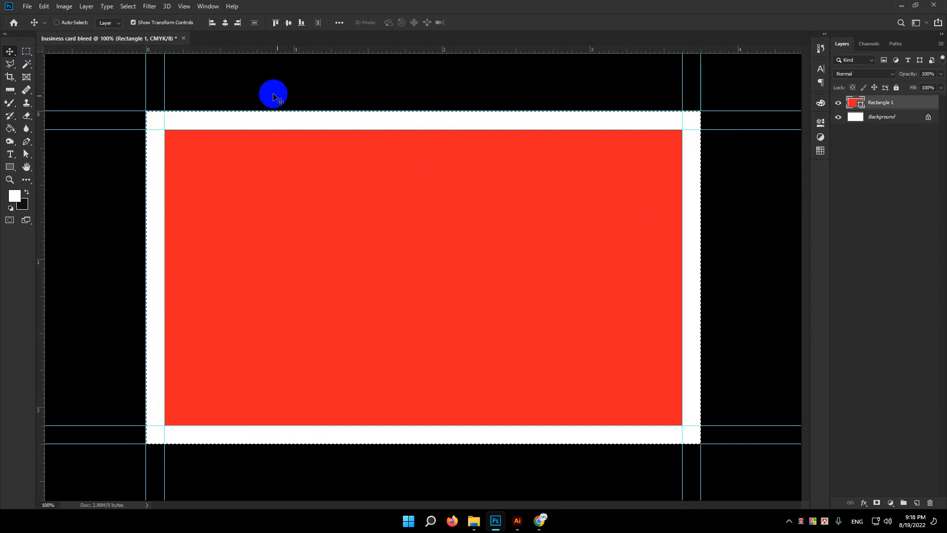
# - Align the red rectangle to the canvas's lower-right corner and add guides along its upper edge, at 0.25 in, and its left edge
pyautogui.click(238, 26)
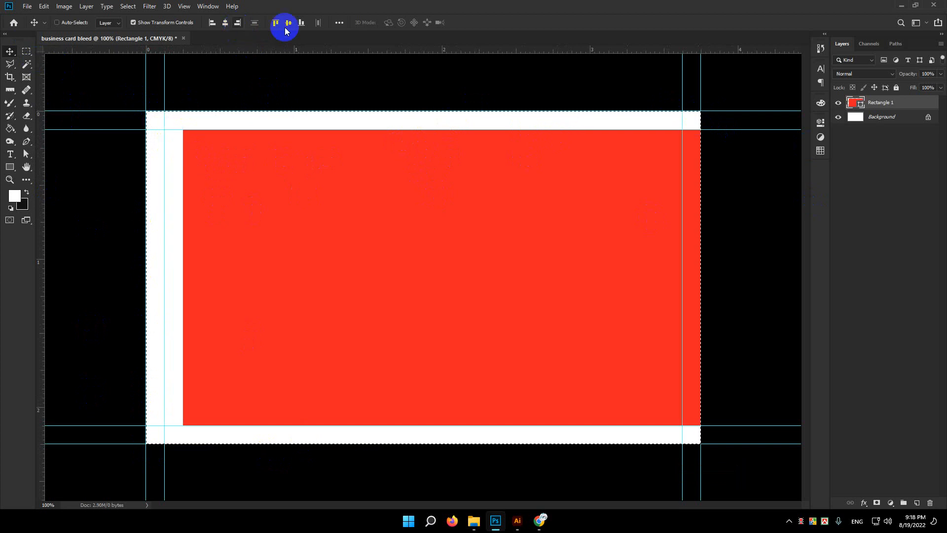
pyautogui.click(302, 24)
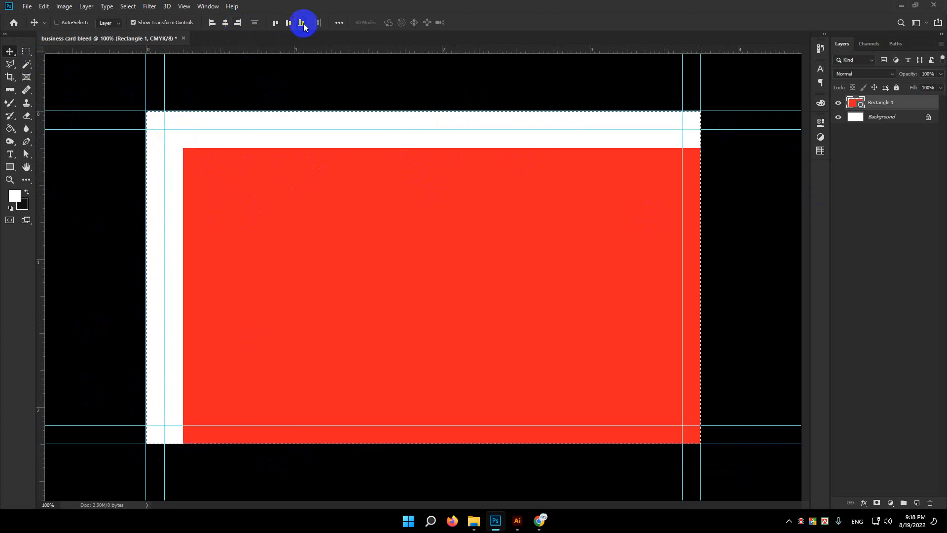
pyautogui.moveTo(303, 51); pyautogui.dragTo(294, 149)
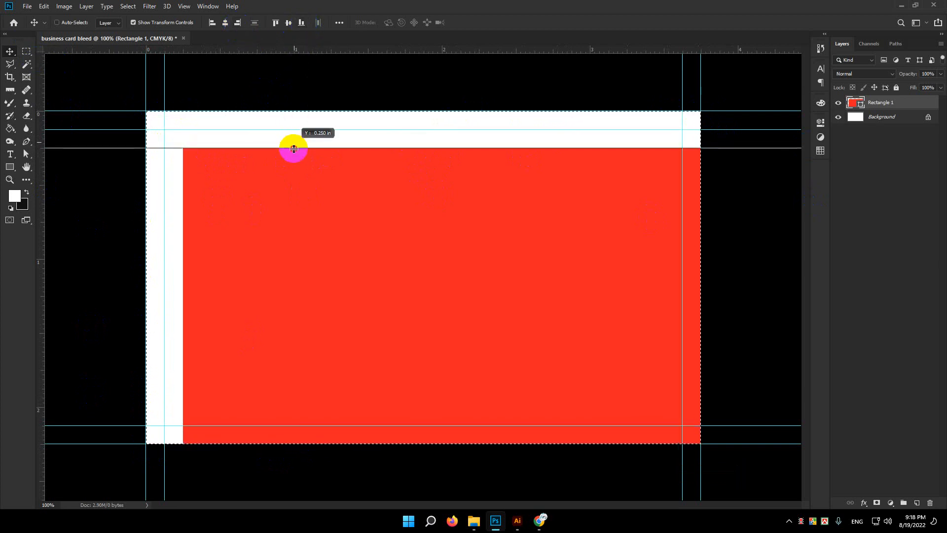
pyautogui.moveTo(38, 201); pyautogui.dragTo(183, 212)
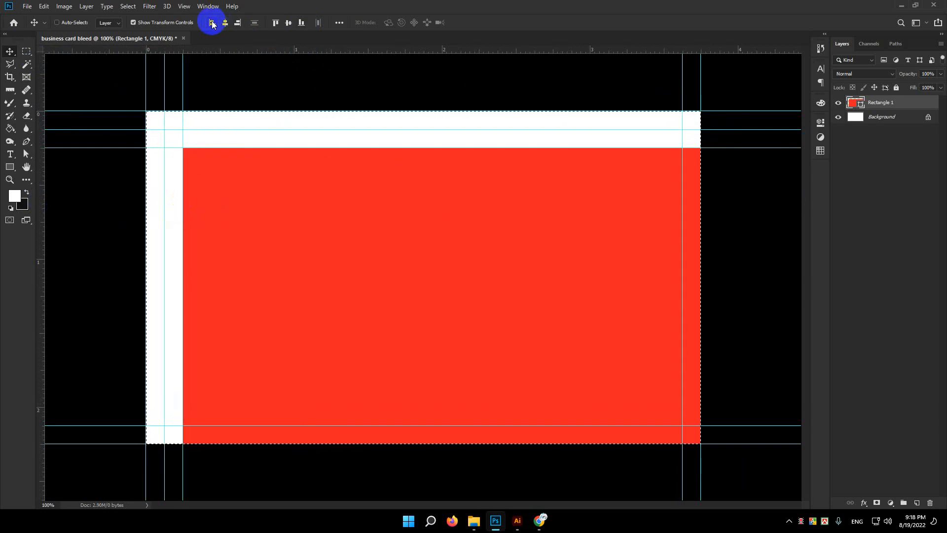
# - Align the red rectangle to the canvas's upper-left corner and add guides along its lower edge and its right edge, at 3.5 in
pyautogui.click(276, 24)
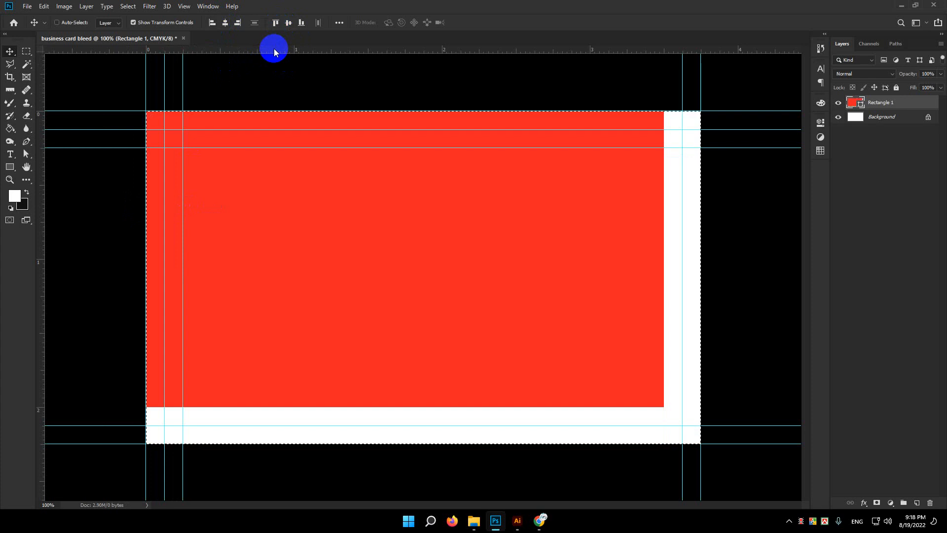
pyautogui.moveTo(275, 49); pyautogui.dragTo(272, 405)
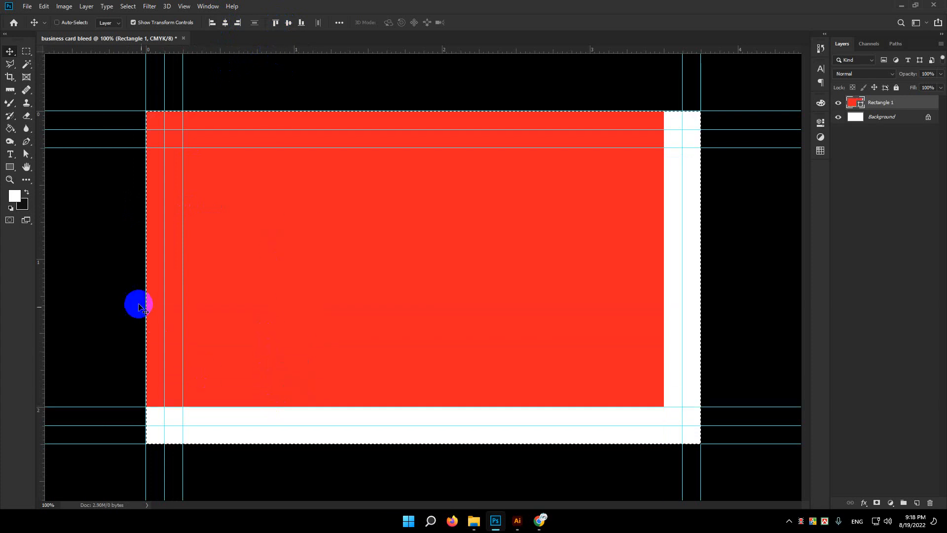
pyautogui.moveTo(49, 269); pyautogui.dragTo(665, 240)
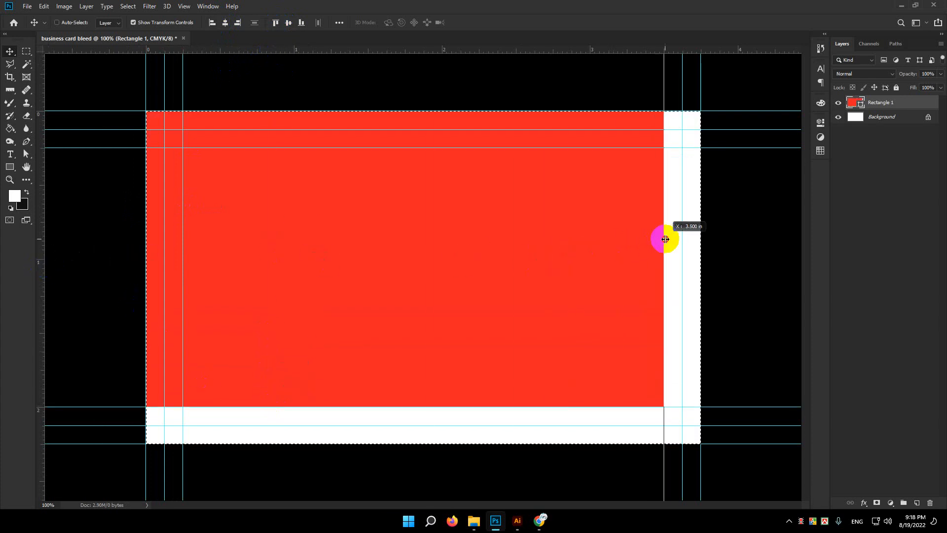
# - Center the red rectangle on the canvas again, then clear the canvas selection and deselect the rectangle layer
pyautogui.click(225, 22)
pyautogui.click(287, 23)
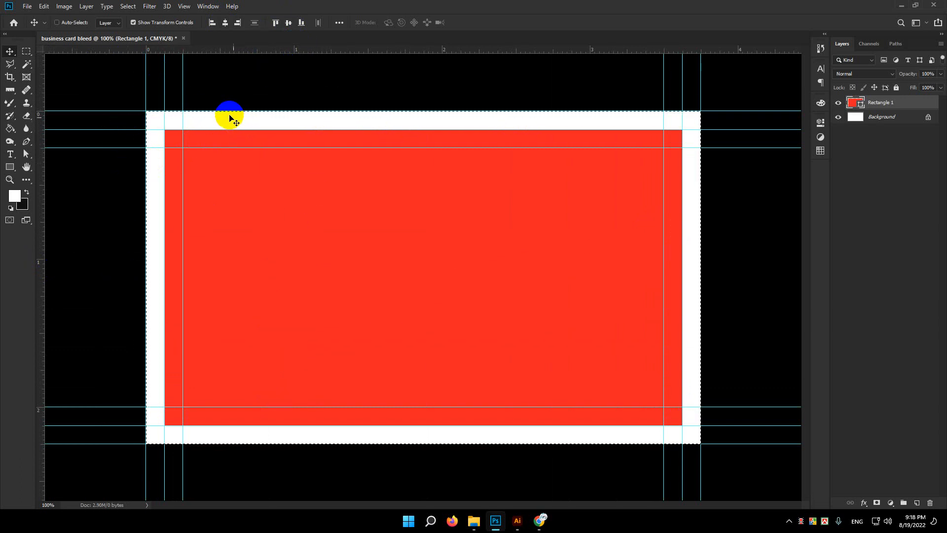
pyautogui.click(126, 6)
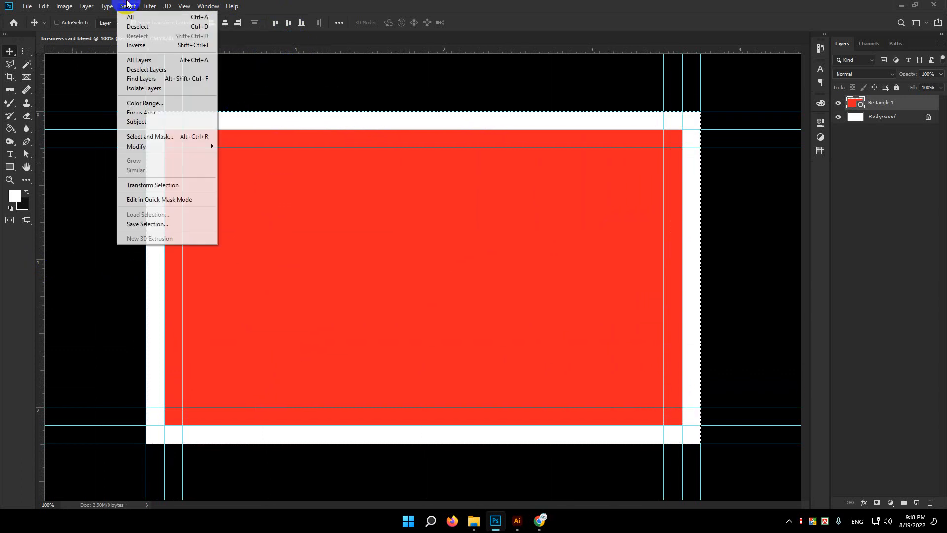
pyautogui.click(197, 29)
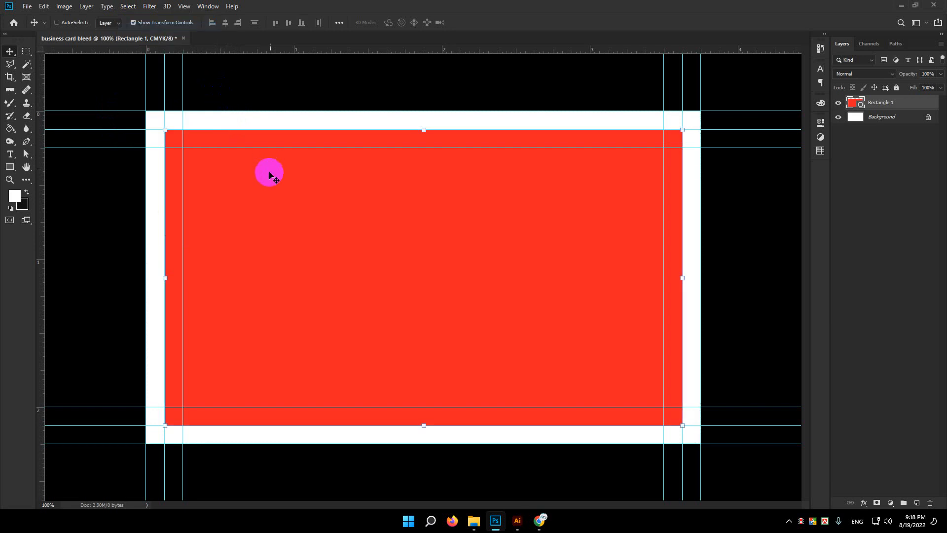
pyautogui.click(871, 242)
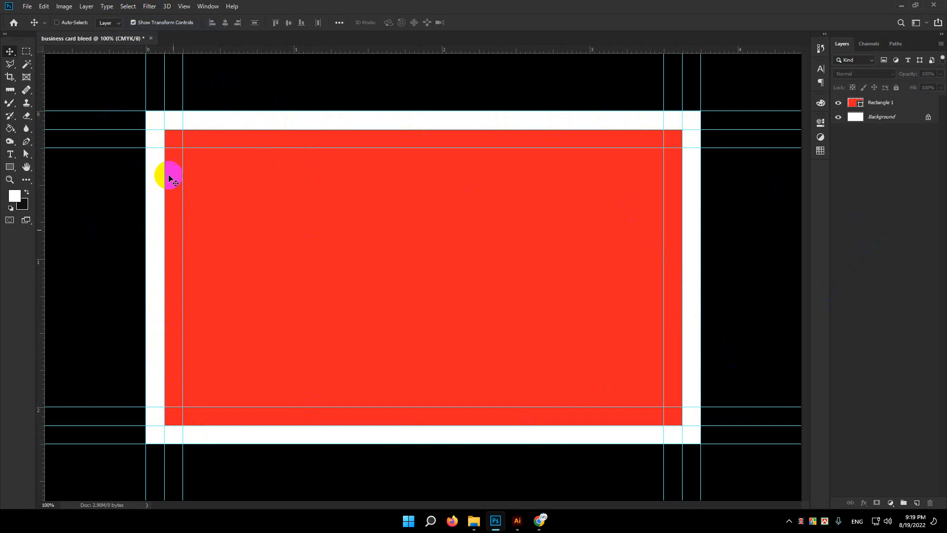
# - Outline the 3.5 x 2 in card area with a rectangular marquee along the middle guides, then clear the selection
pyautogui.click(27, 51)
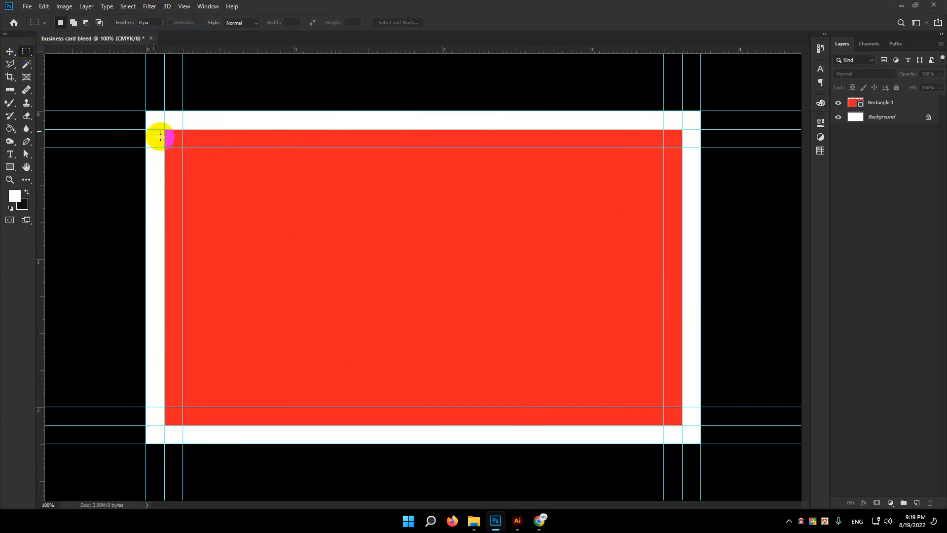
pyautogui.moveTo(164, 129); pyautogui.dragTo(682, 423)
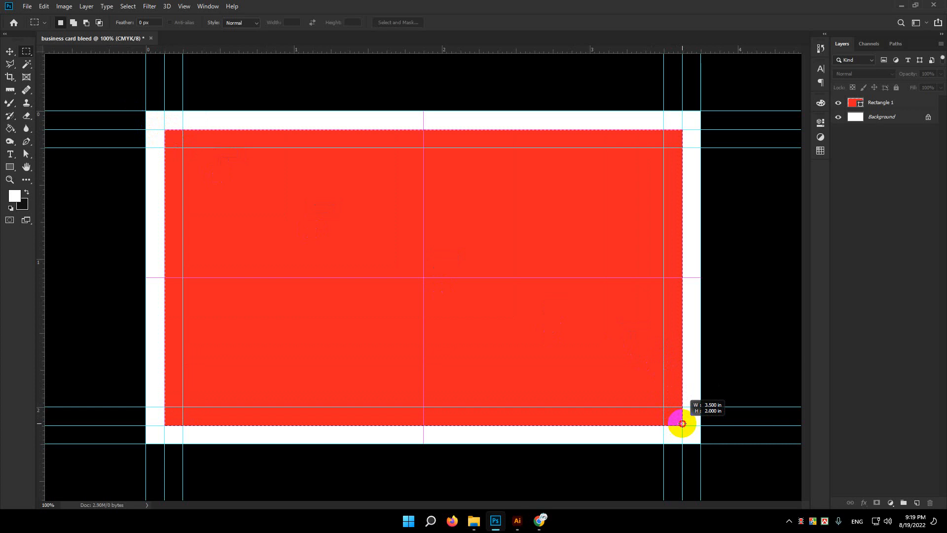
pyautogui.moveTo(682, 423); pyautogui.dragTo(682, 423)
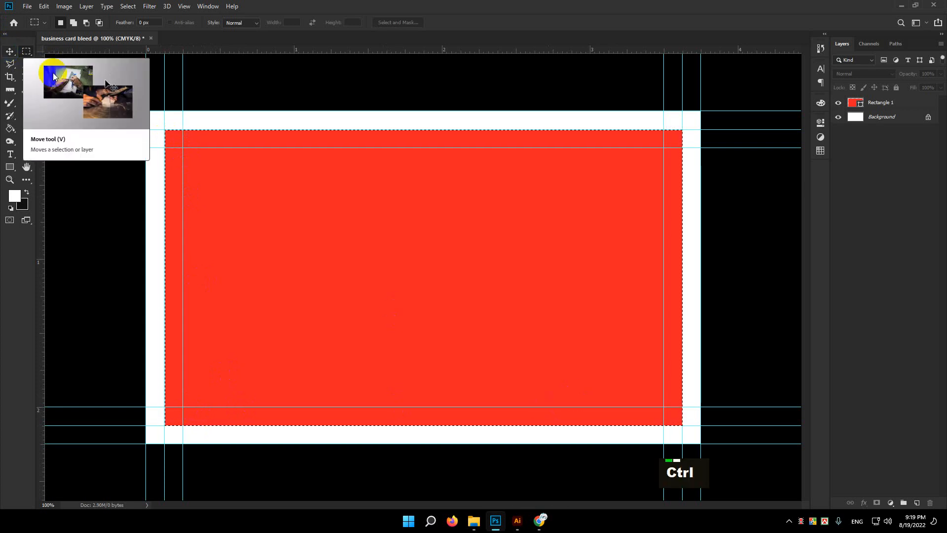
pyautogui.hotkey('ctrl', 'd')
# - Outline the inner safe area with a rectangular marquee along the innermost guides, then clear the selection
pyautogui.moveTo(186, 149); pyautogui.dragTo(663, 406)
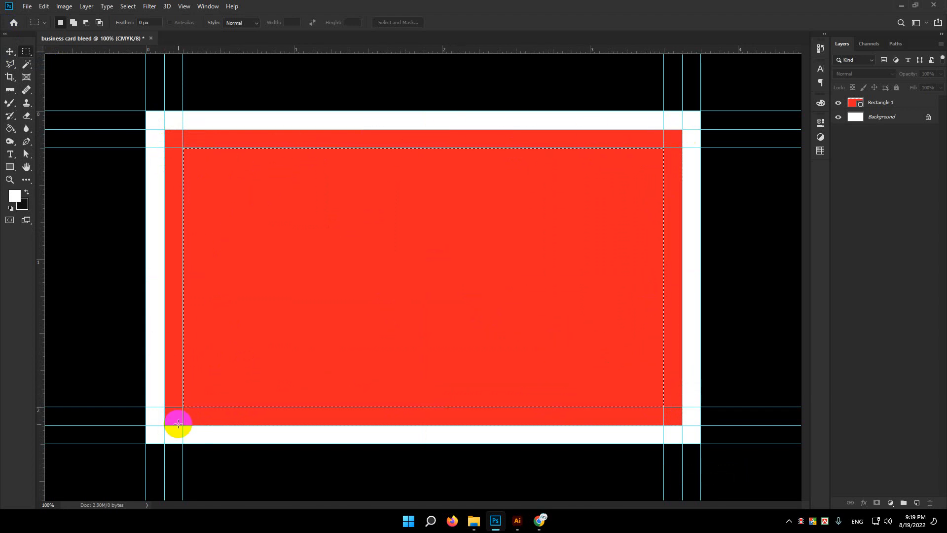
pyautogui.moveTo(198, 442); pyautogui.dragTo(206, 442)
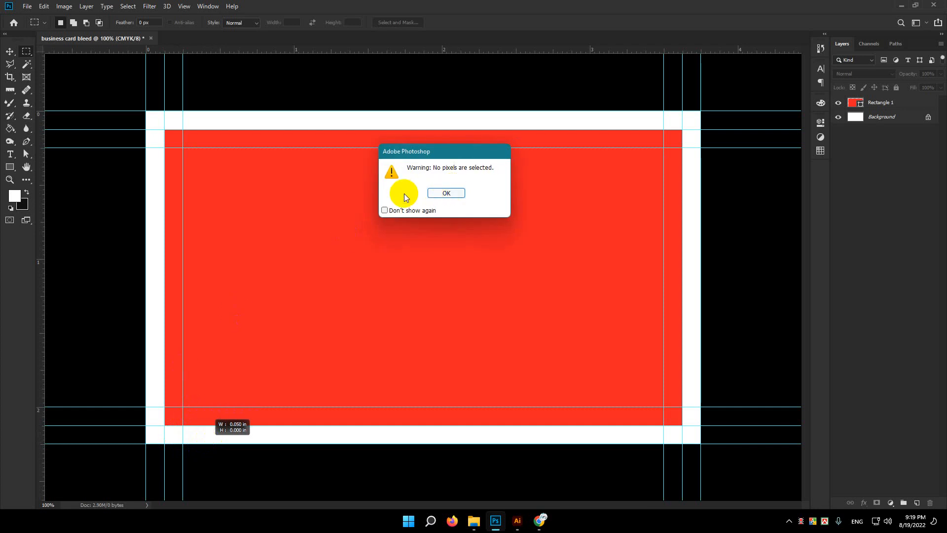
pyautogui.click(439, 196)
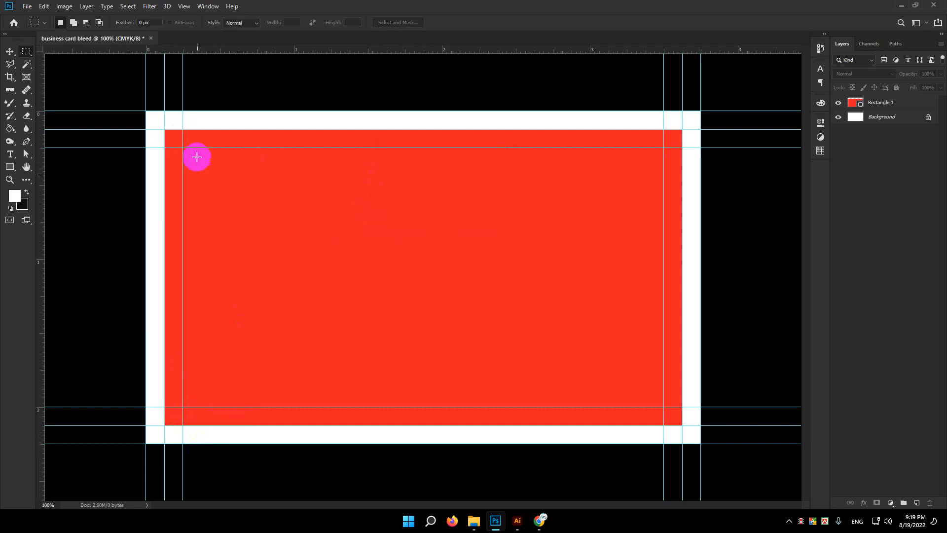
pyautogui.moveTo(183, 148); pyautogui.dragTo(664, 402)
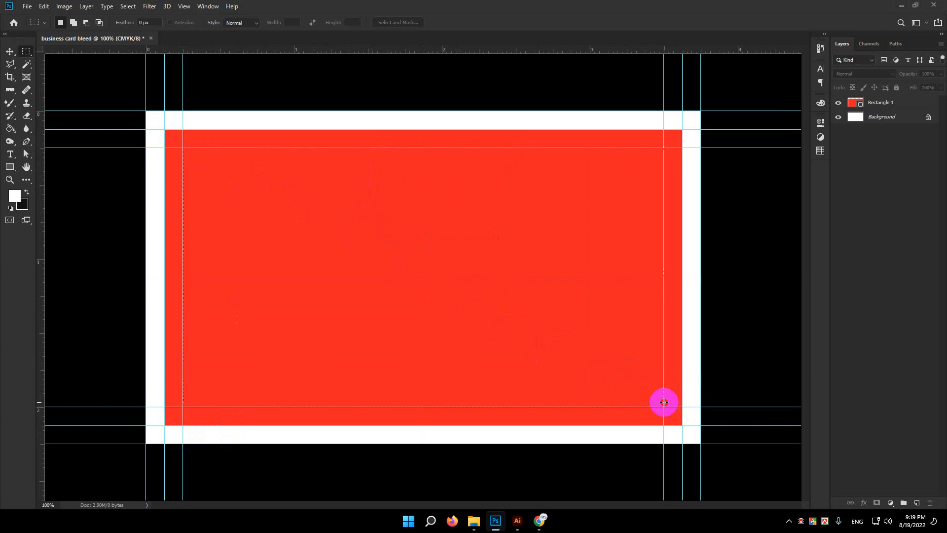
pyautogui.hotkey('ctrl', 'd')
pyautogui.moveTo(182, 148); pyautogui.dragTo(664, 407)
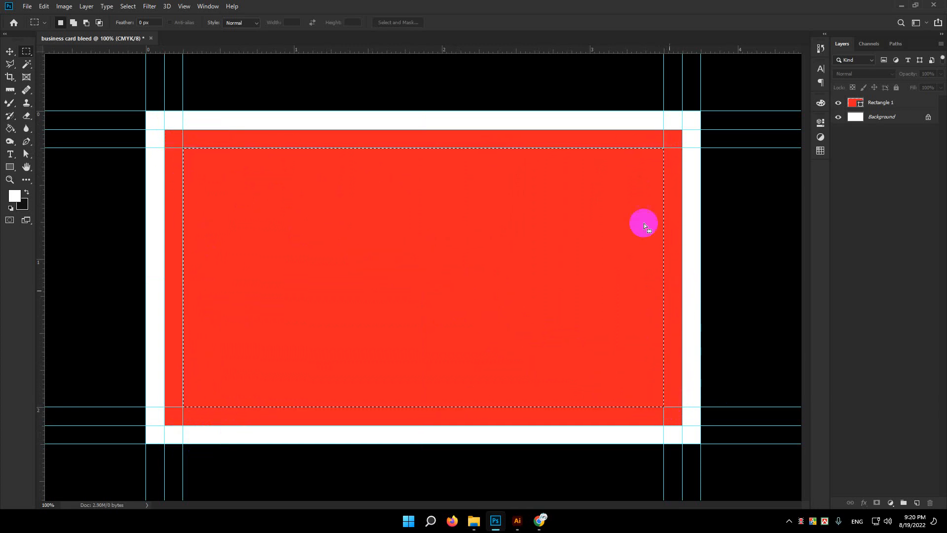
pyautogui.moveTo(491, 223)
pyautogui.mouseDown()
pyautogui.moveTo(563, 321)
pyautogui.moveTo(488, 219)
pyautogui.mouseUp()
pyautogui.press('ctrl')
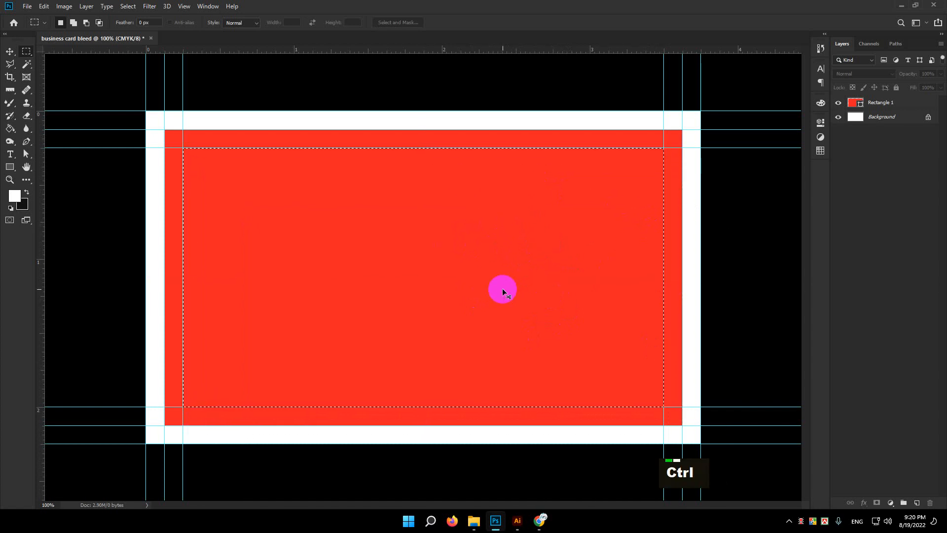
pyautogui.hotkey('ctrl', 'd')
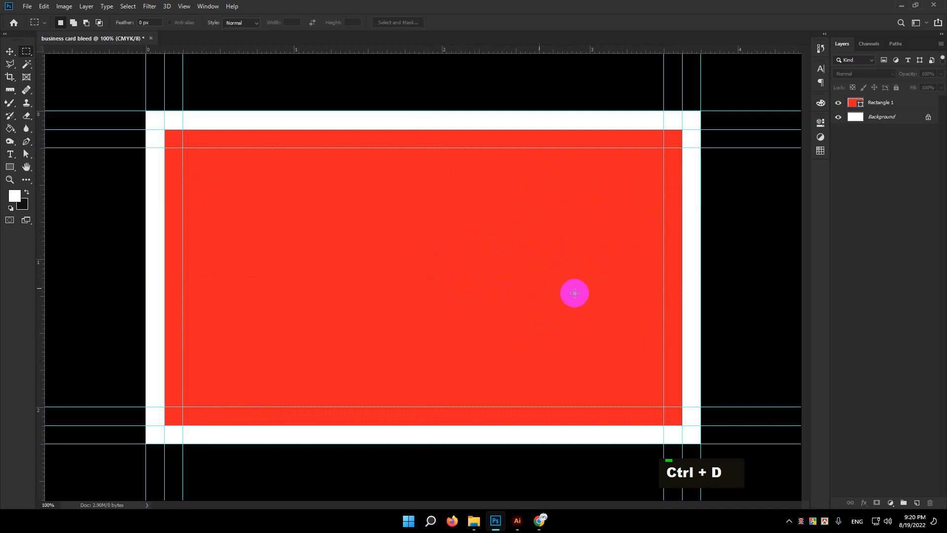
# - Marquee part of the upper bleed strip, the red card area and the full canvas in turn
pyautogui.moveTo(579, 111); pyautogui.dragTo(603, 130)
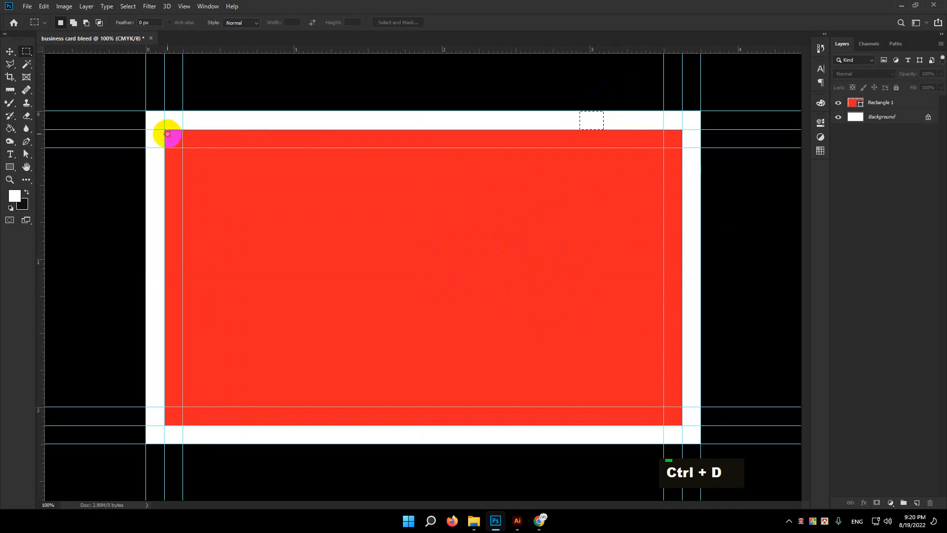
pyautogui.moveTo(167, 134); pyautogui.dragTo(682, 425)
pyautogui.press('space')
pyautogui.press('space')
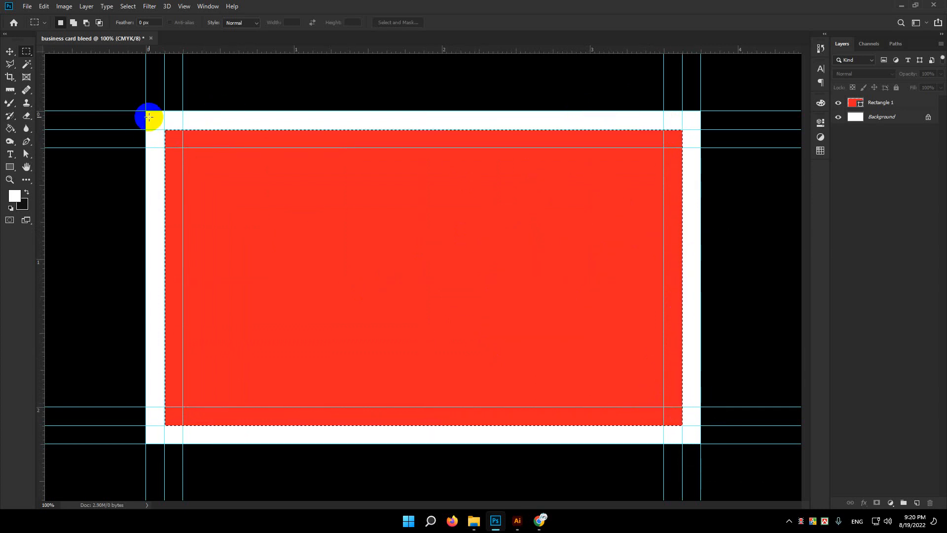
pyautogui.moveTo(147, 112); pyautogui.dragTo(724, 455)
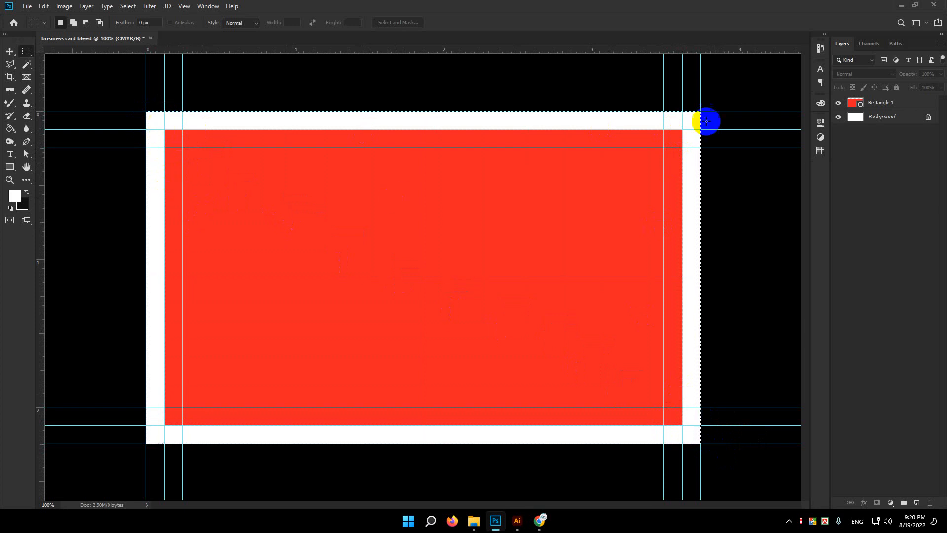
# - Hide the red rectangle layer and clear the canvas selection, leaving only the guides over the white background
pyautogui.click(838, 102)
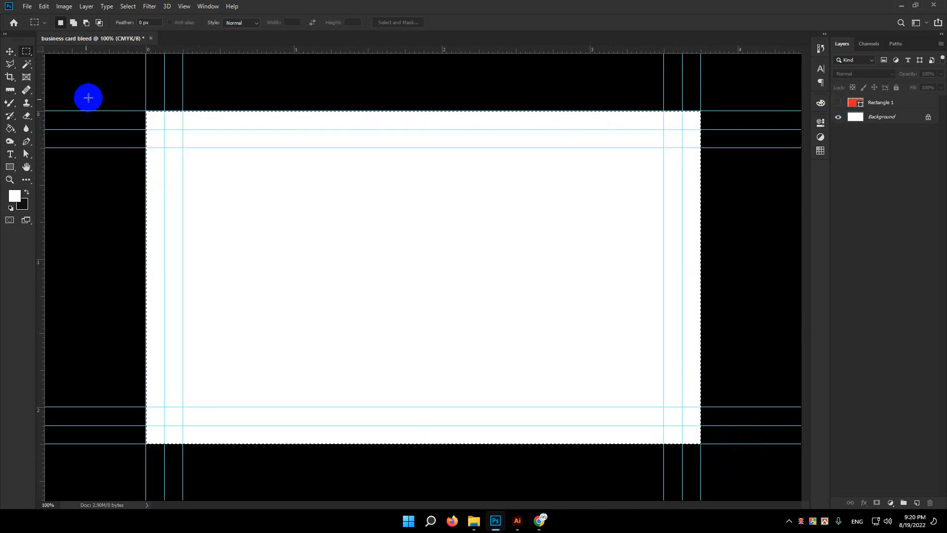
pyautogui.hotkey('ctrl', 'd')
pyautogui.moveTo(173, 119); pyautogui.dragTo(156, 428)
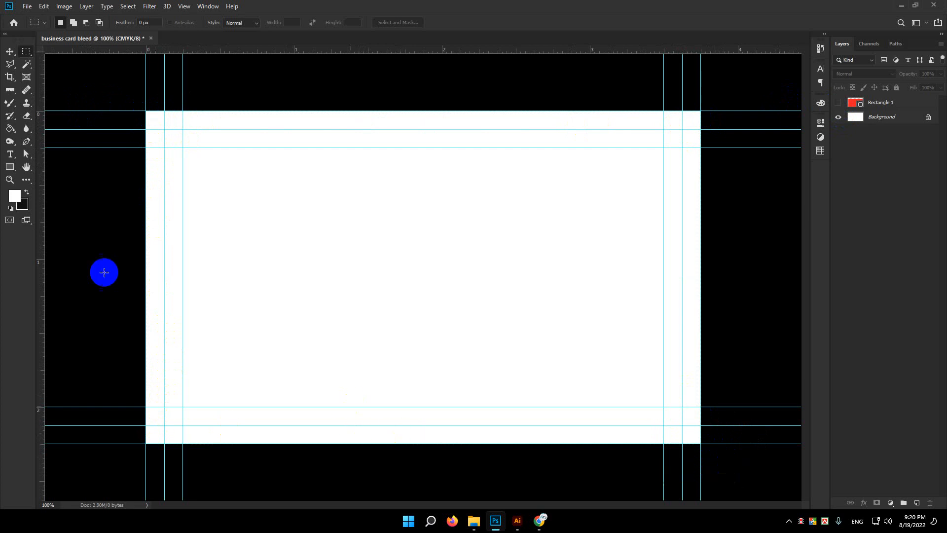
# - Create a 3.75 x 2.25 in rectangle shape and fill it with blue
pyautogui.click(10, 167)
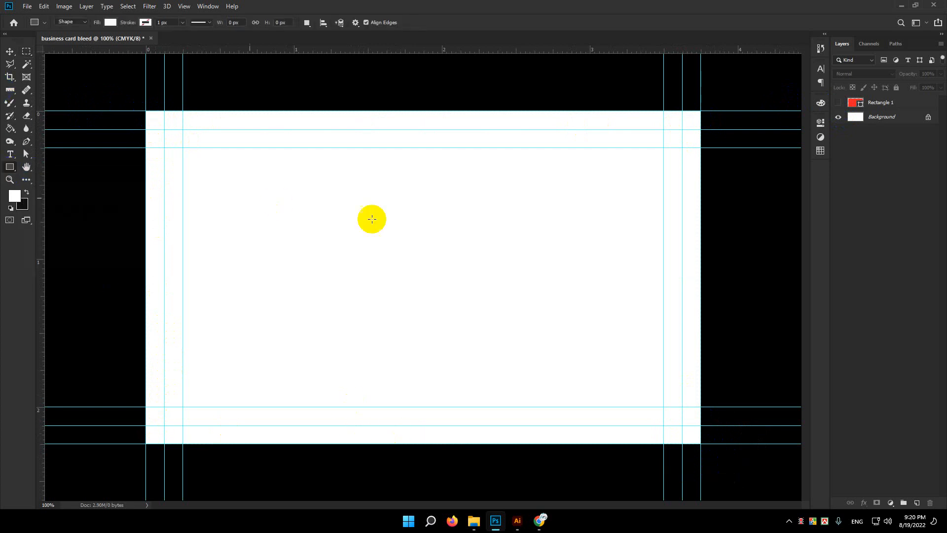
pyautogui.click(358, 205)
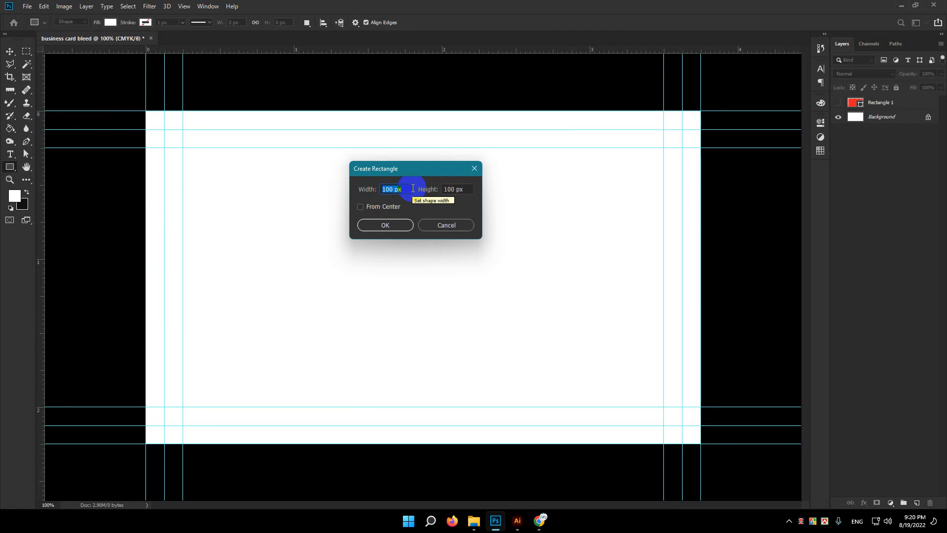
pyautogui.write('3.75')
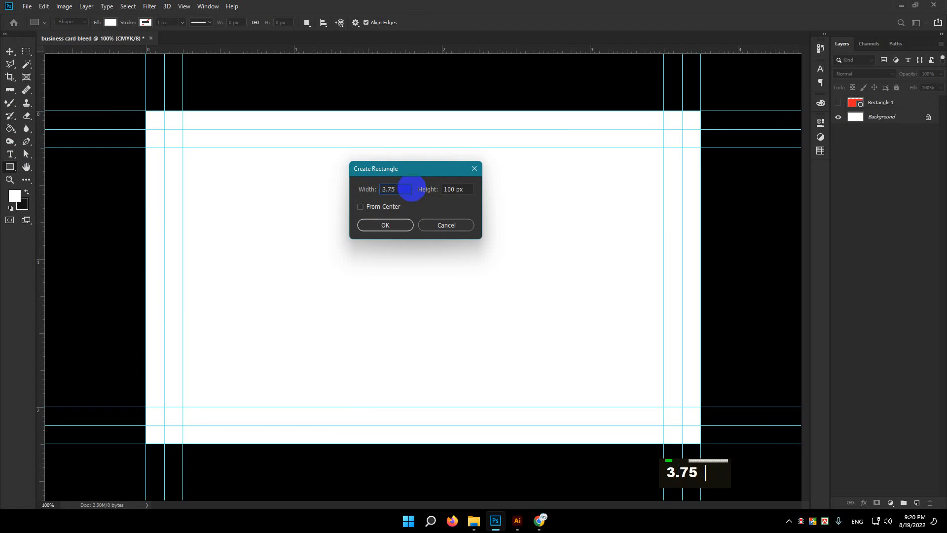
pyautogui.doubleClick(468, 189)
pyautogui.moveTo(469, 191); pyautogui.dragTo(411, 200)
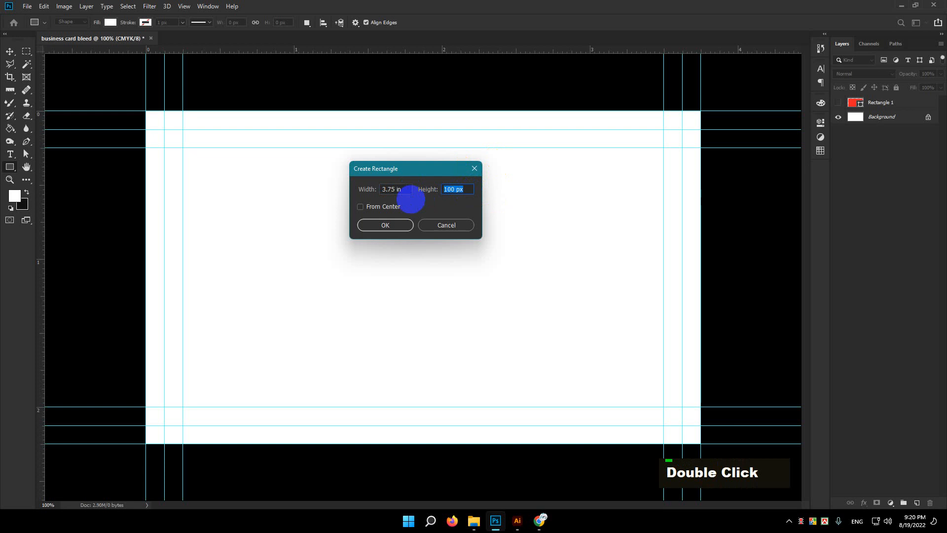
pyautogui.write('2.25')
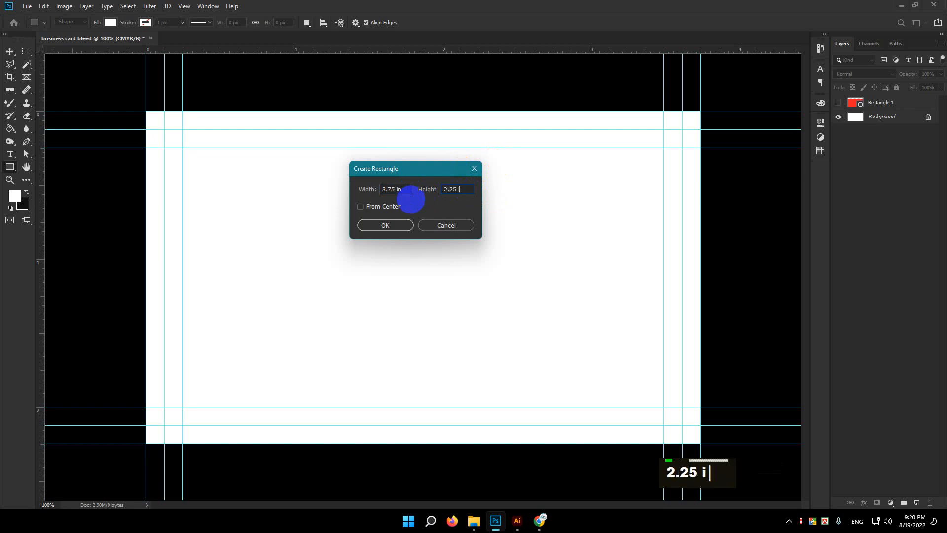
pyautogui.press('Return')
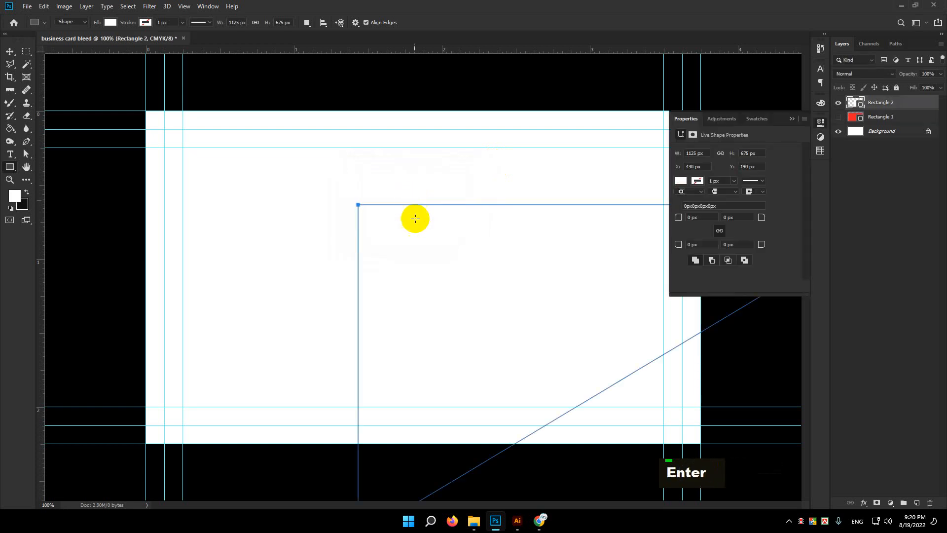
pyautogui.click(680, 181)
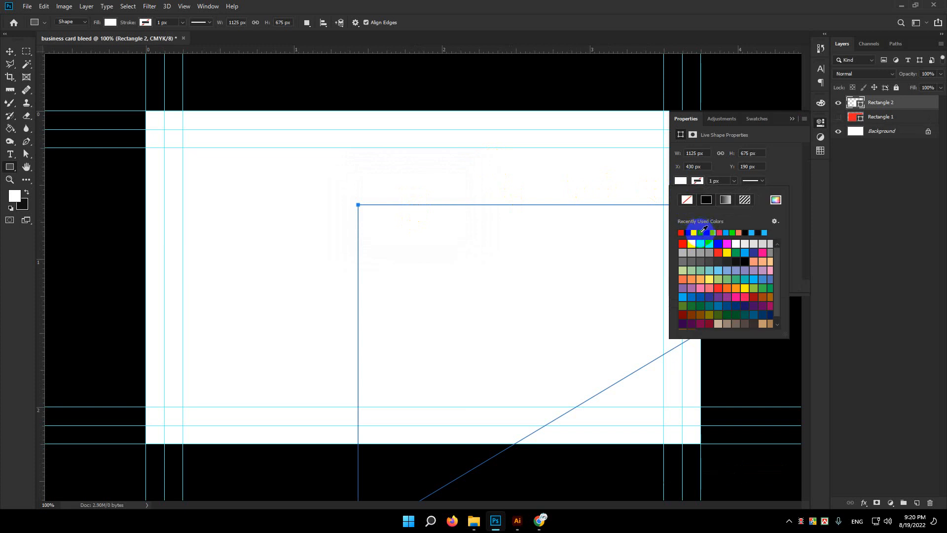
pyautogui.click(708, 234)
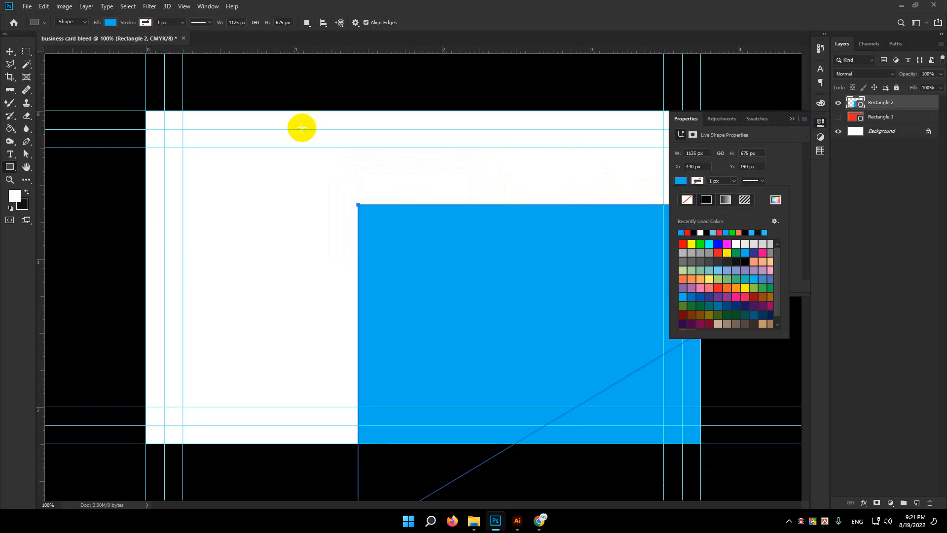
# - Align the blue rectangle with the full canvas horizontally and vertically, then clear the selection
pyautogui.click(10, 53)
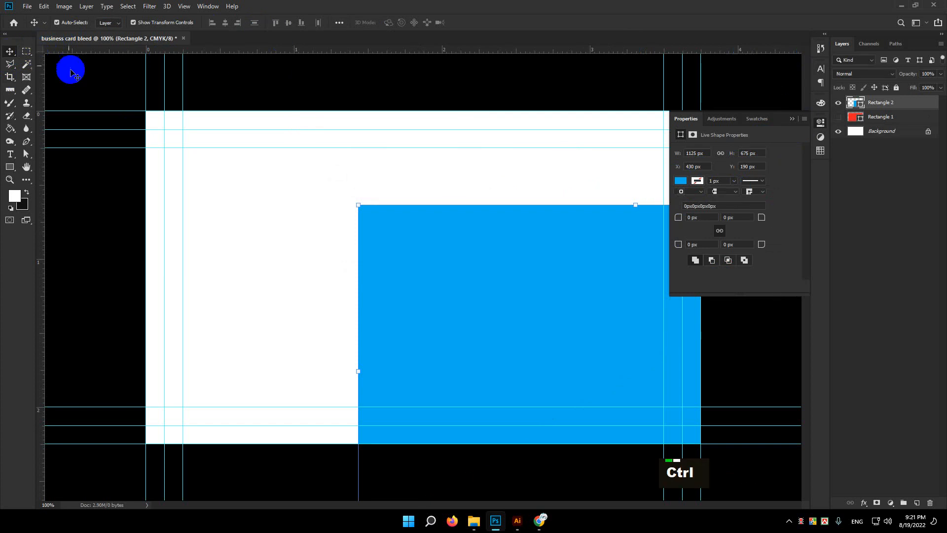
pyautogui.hotkey('ctrl', 'a')
pyautogui.click(237, 23)
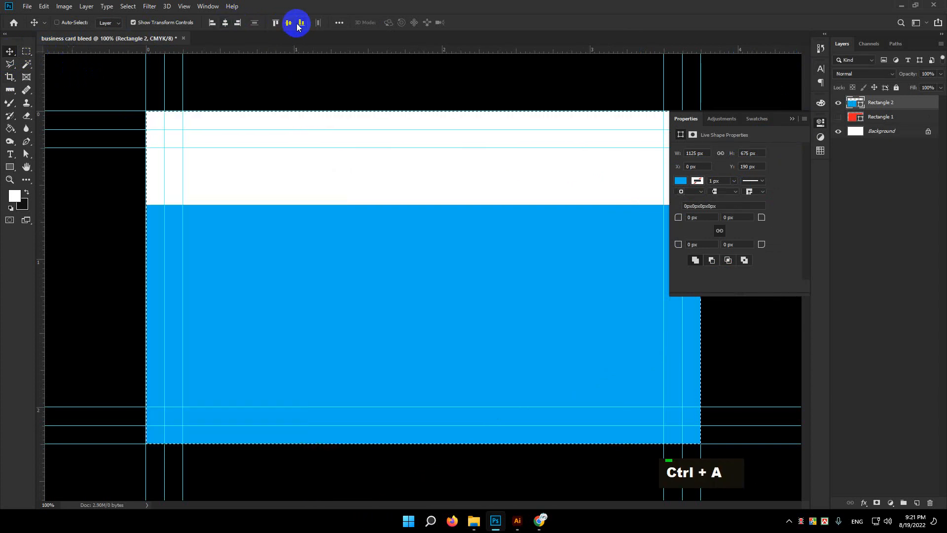
pyautogui.click(289, 23)
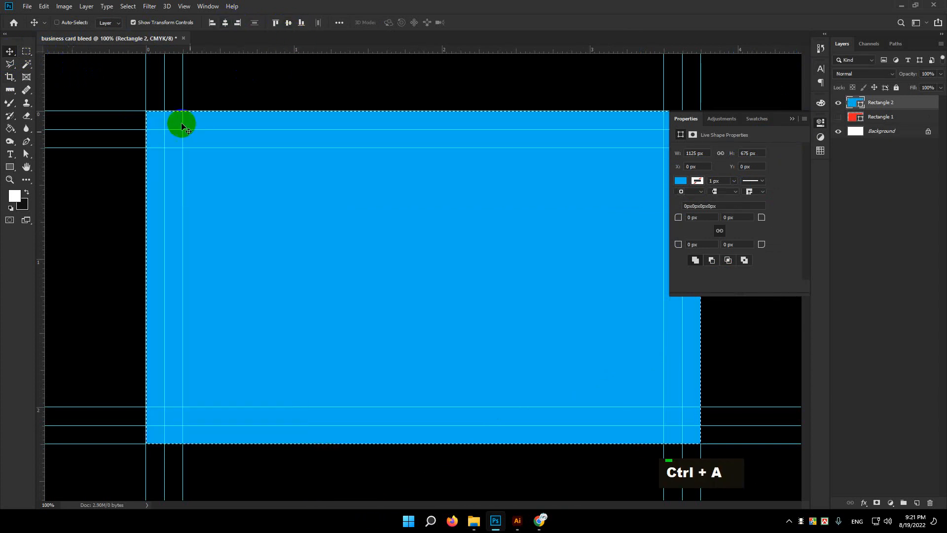
pyautogui.click(821, 123)
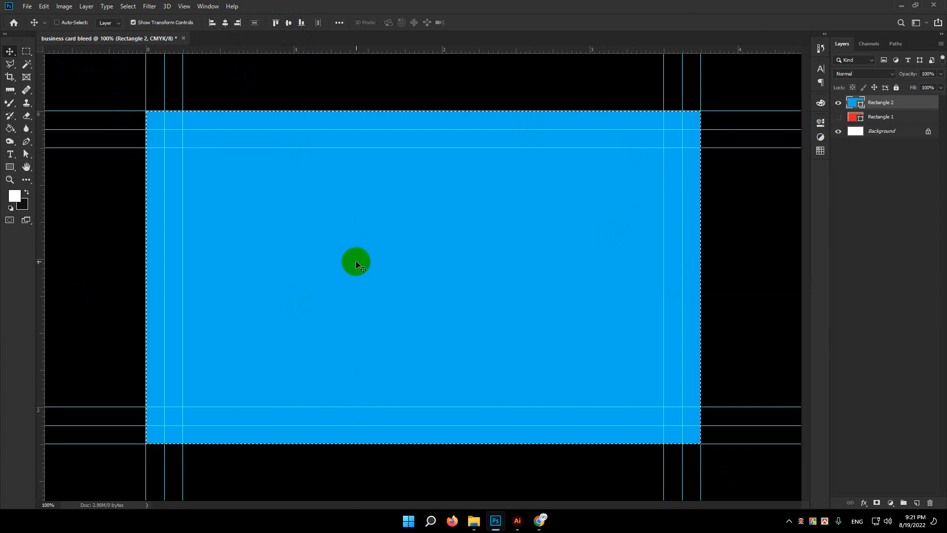
pyautogui.press('ctrl')
pyautogui.hotkey('ctrl', 'd')
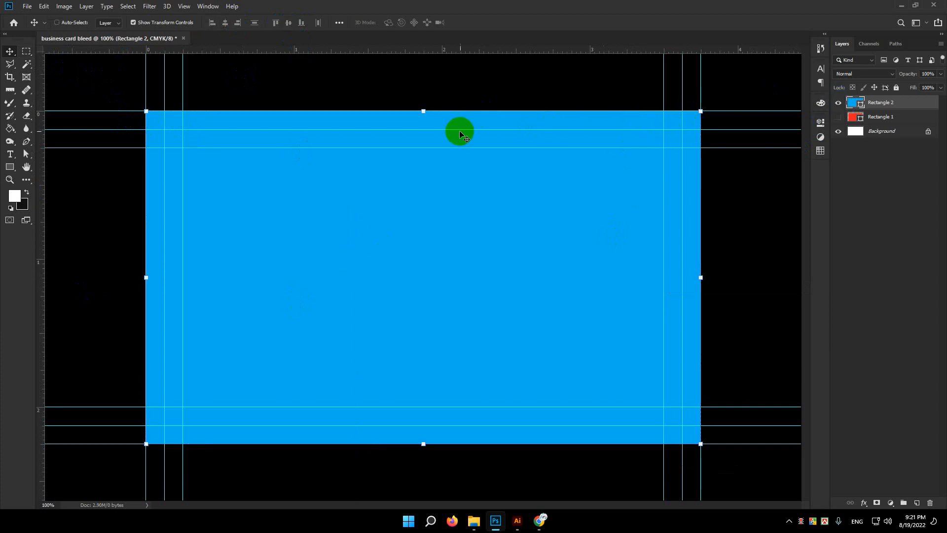
# - Remove the blue rectangle's fill and give its outline a solid blue stroke
pyautogui.click(10, 168)
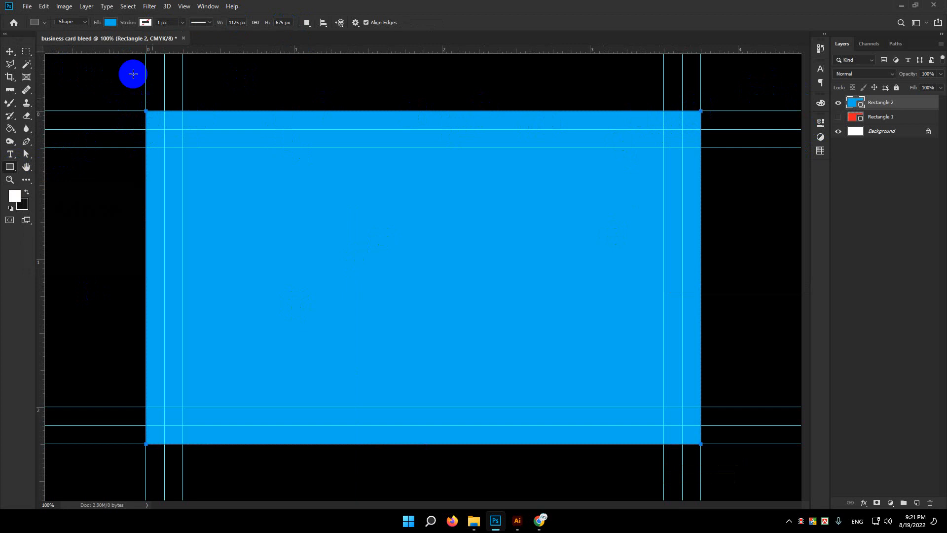
pyautogui.doubleClick(110, 22)
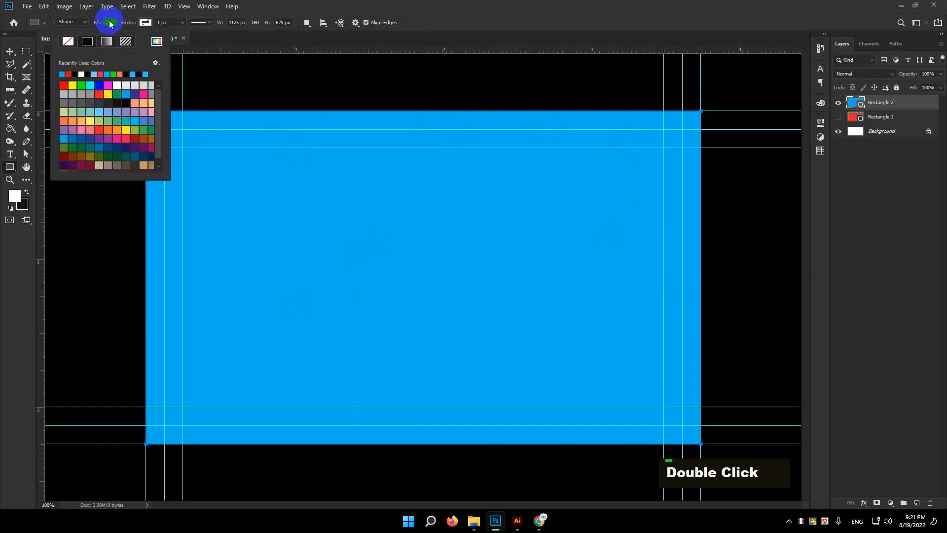
pyautogui.click(69, 42)
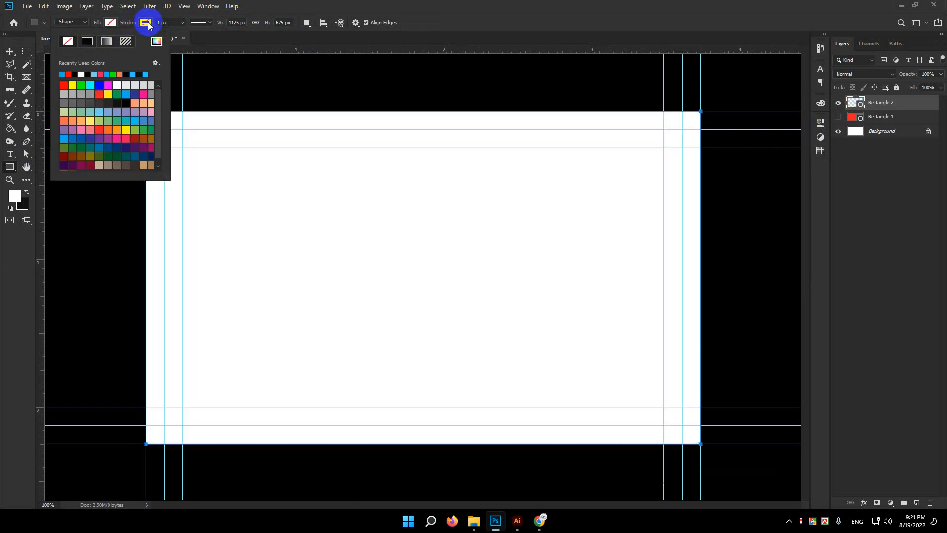
pyautogui.click(146, 22)
pyautogui.click(97, 74)
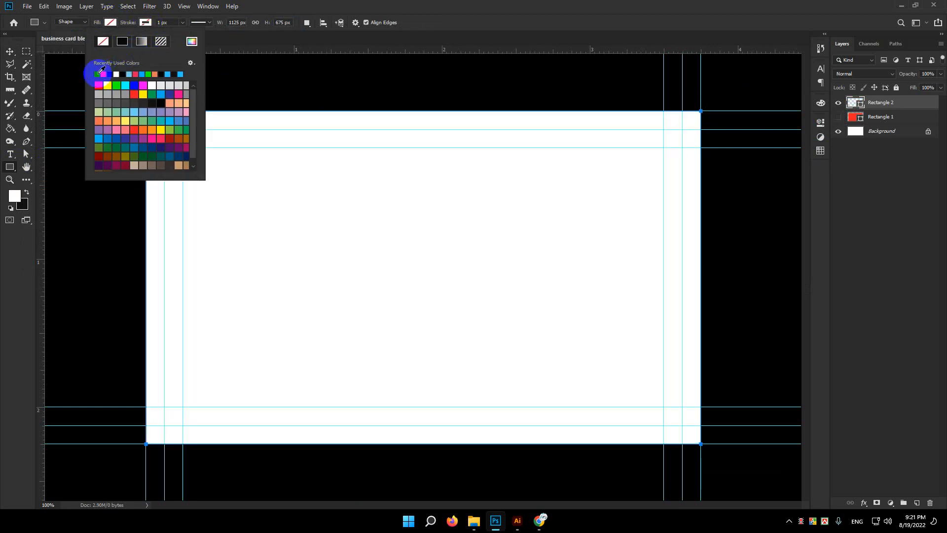
pyautogui.click(174, 22)
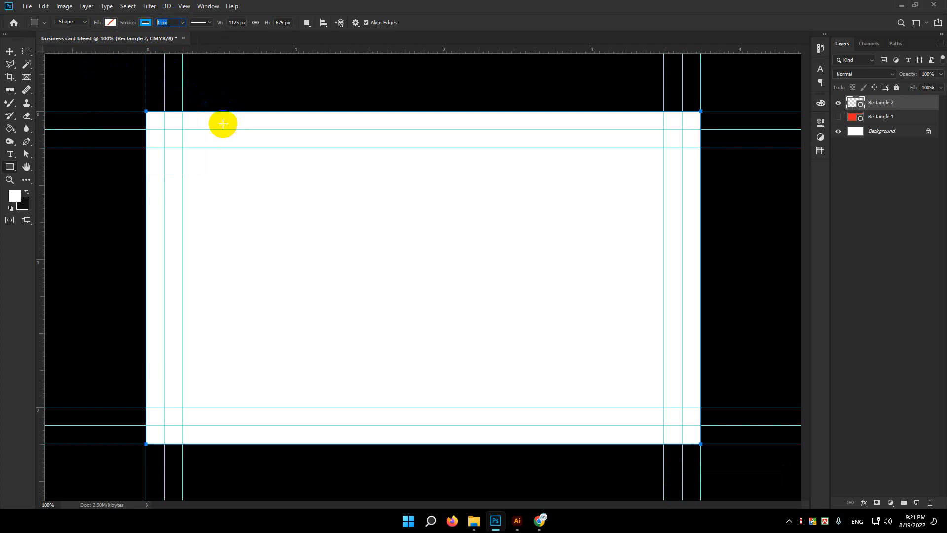
# - Marquee a small piece of the upper bleed strip and try a stroke width of .125 without inches
pyautogui.click(26, 52)
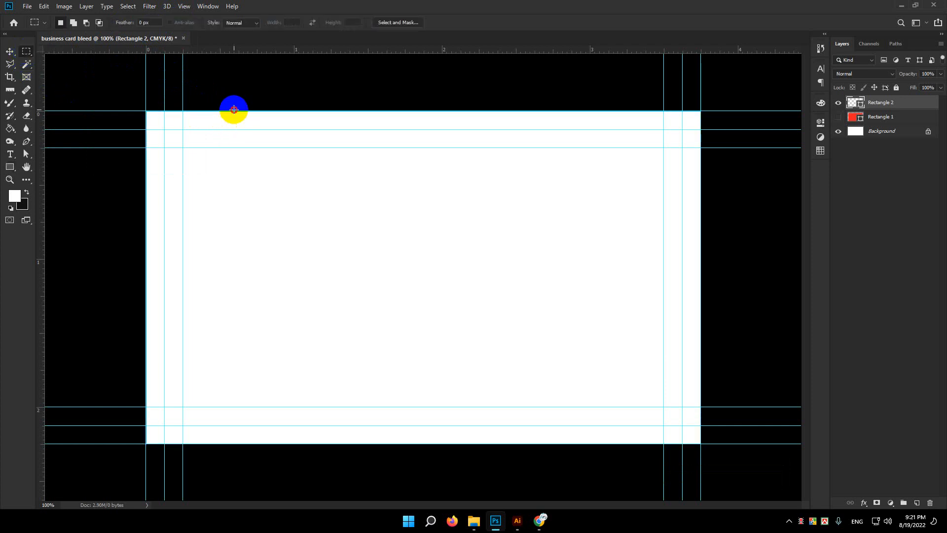
pyautogui.moveTo(234, 109); pyautogui.dragTo(243, 129)
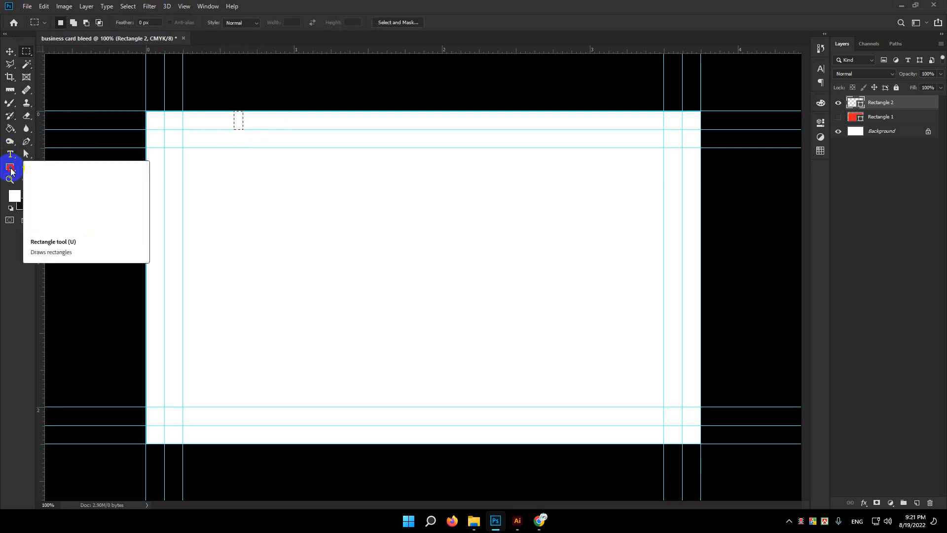
pyautogui.click(10, 167)
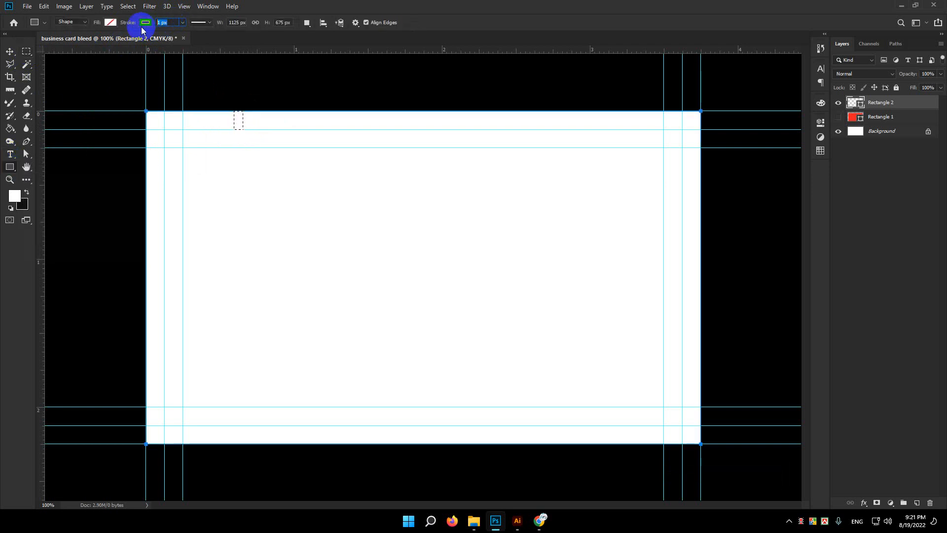
pyautogui.click(142, 26)
pyautogui.click(143, 28)
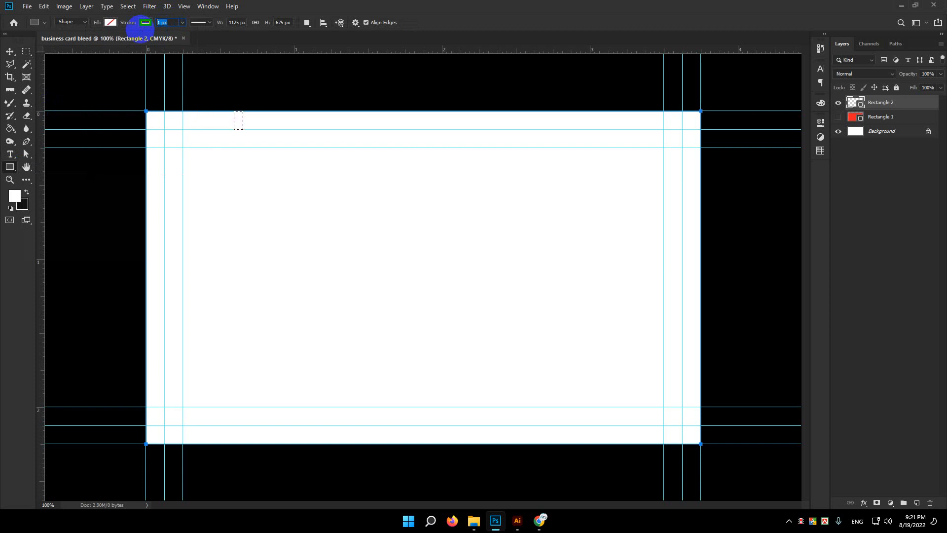
pyautogui.write('.125')
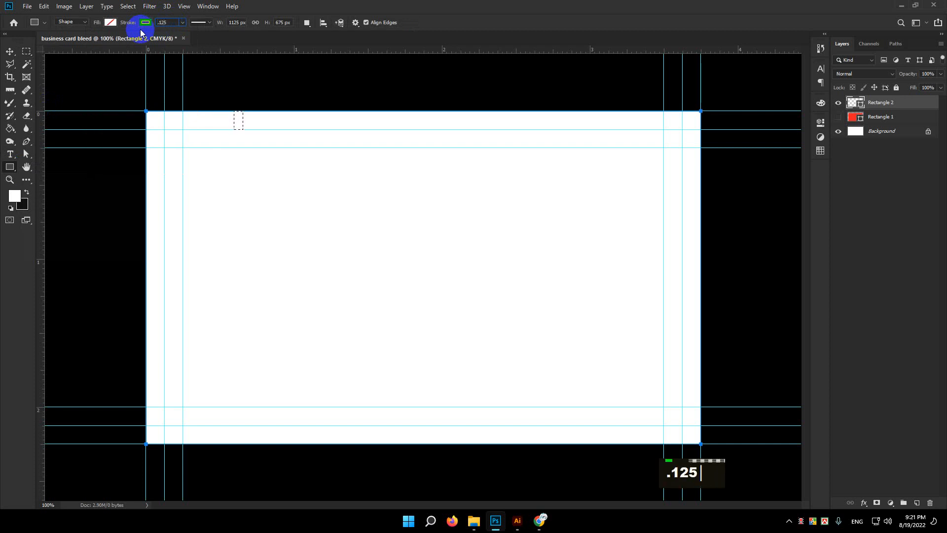
pyautogui.press('Return')
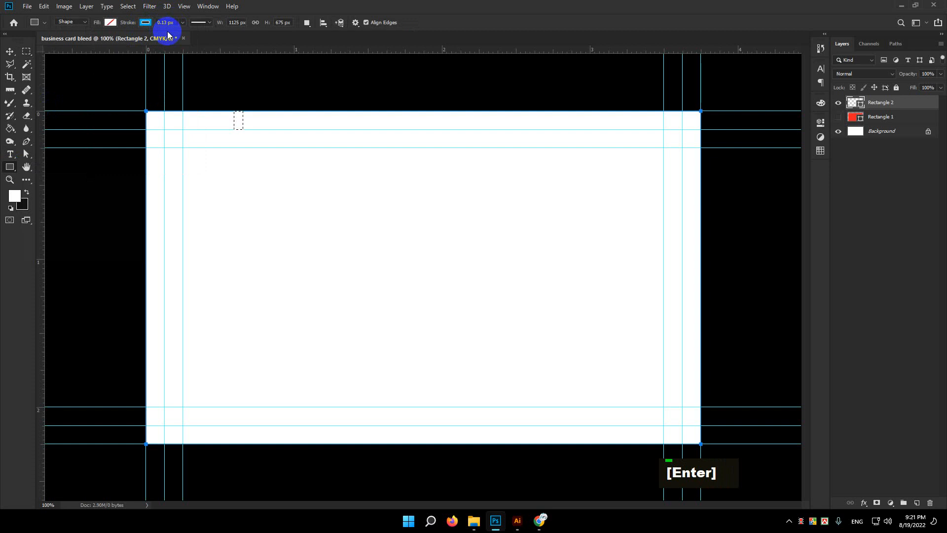
# - Set the rectangle's stroke width to .125 in and clear the small marquee selection
pyautogui.click(143, 22)
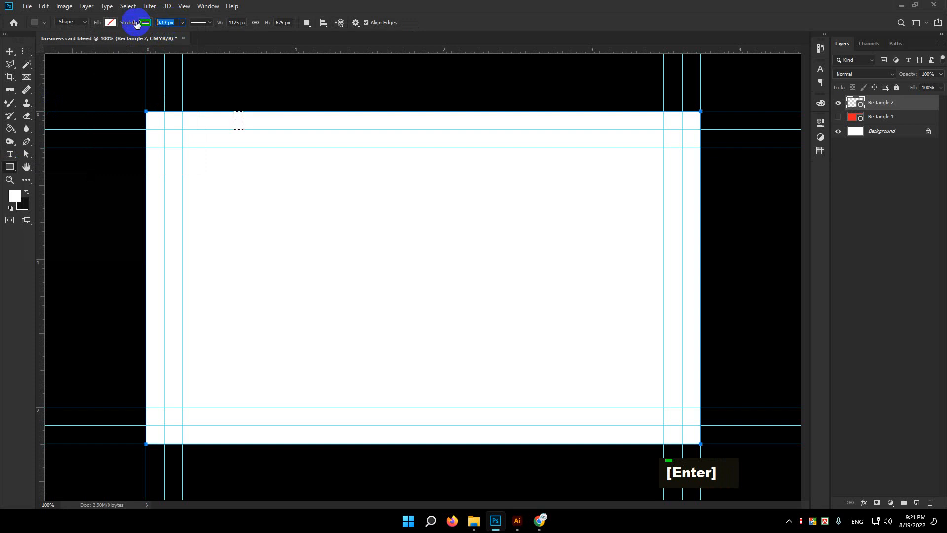
pyautogui.write('.125')
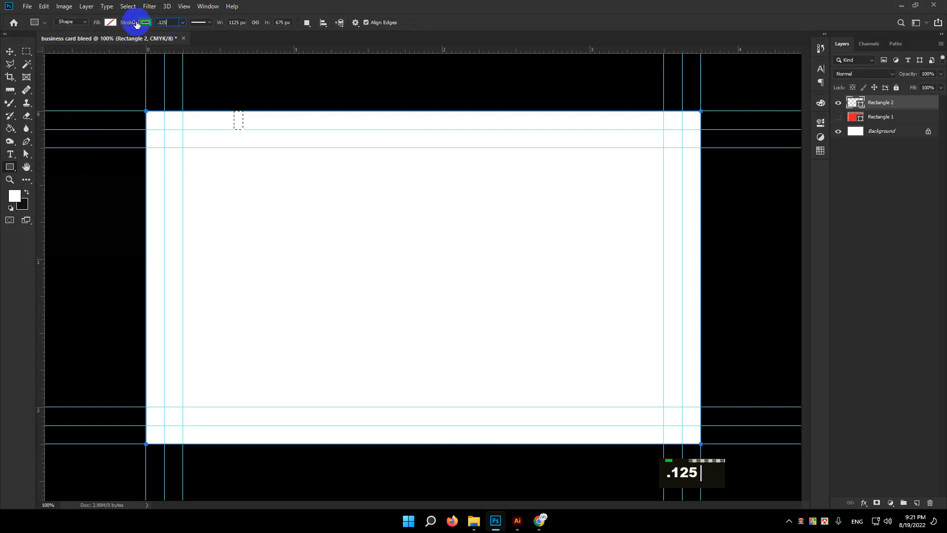
pyautogui.write(' in')
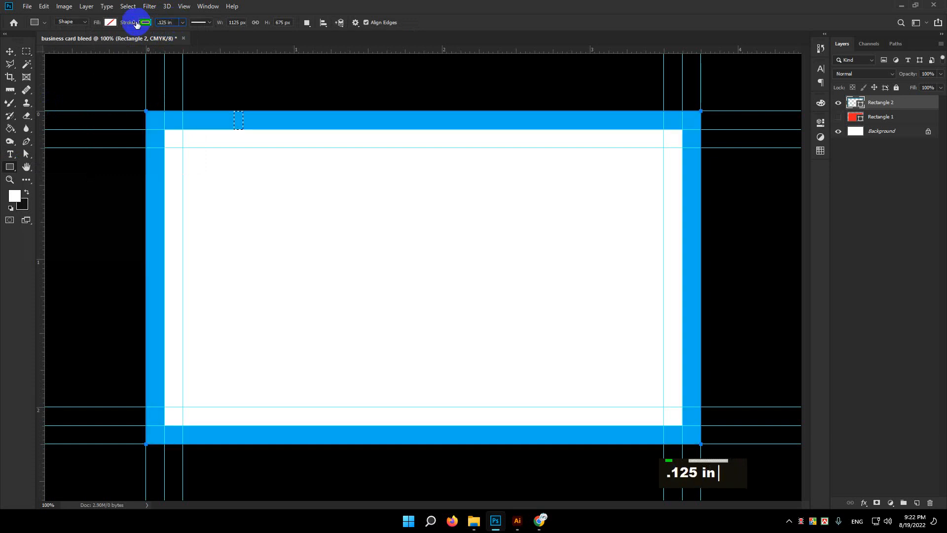
pyautogui.press('Return')
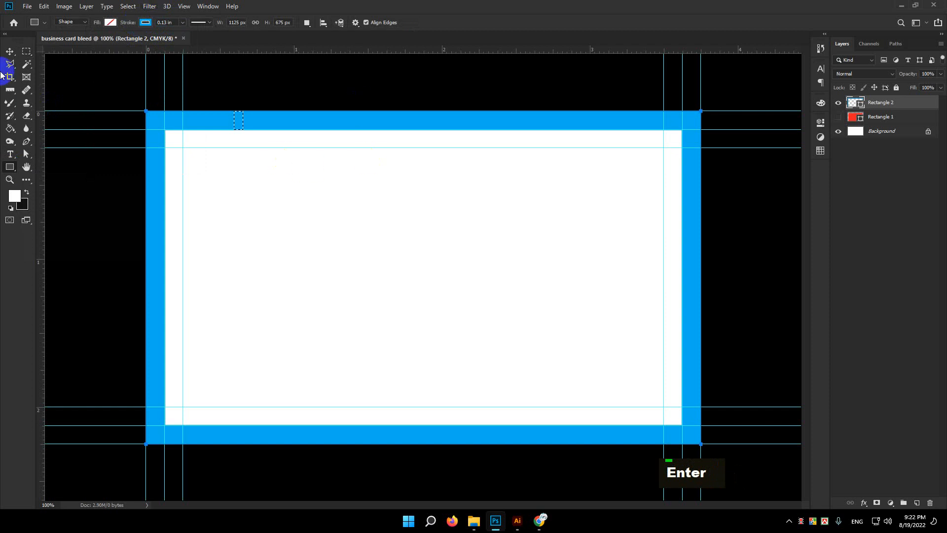
pyautogui.press('ctrl')
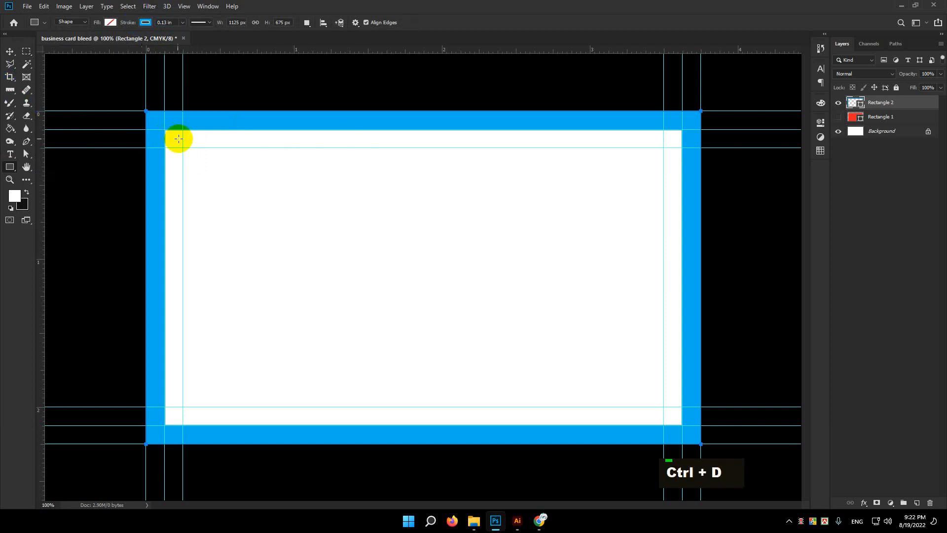
# - Fine-tune the blue border to meet the middle guides by setting its stroke width to 0.12 in
pyautogui.scroll(3, 133, 112)
pyautogui.press('space')
pyautogui.moveTo(101, 82); pyautogui.dragTo(306, 164)
pyautogui.keyDown('ctrl'); pyautogui.click(309, 188); pyautogui.keyUp('ctrl')
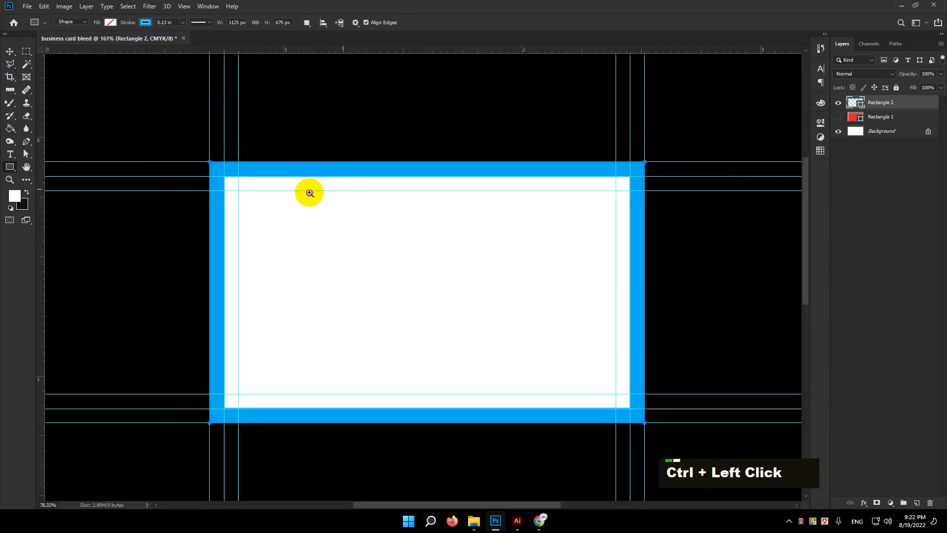
pyautogui.hotkey('ctrl', '0')
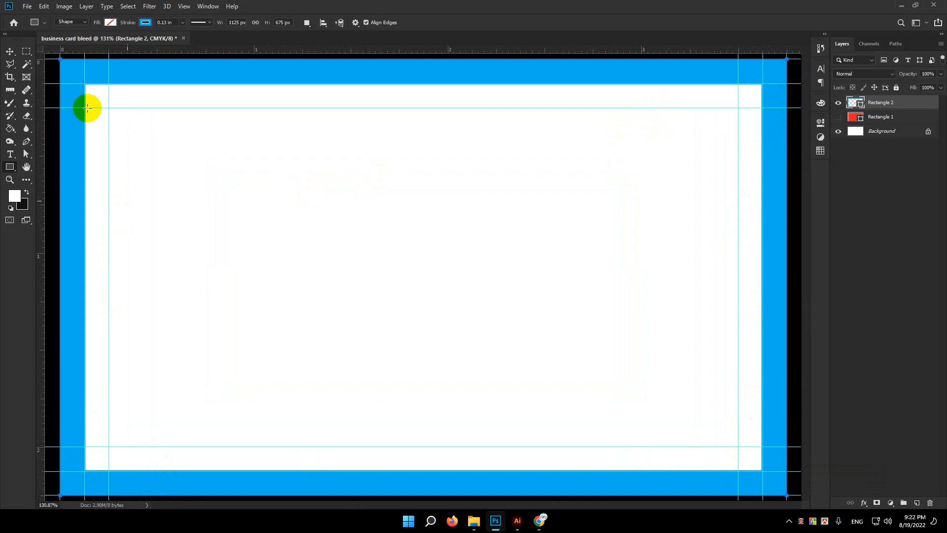
pyautogui.click(10, 51)
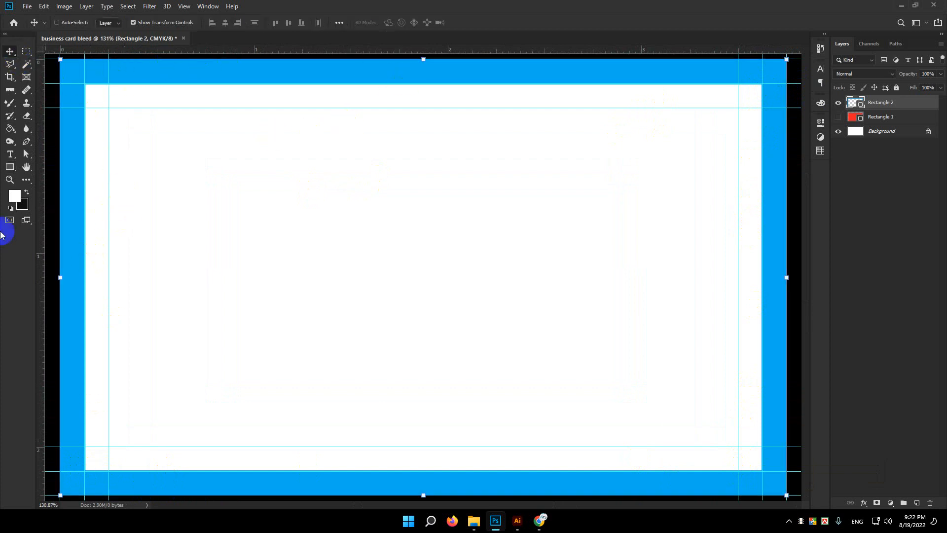
pyautogui.click(10, 167)
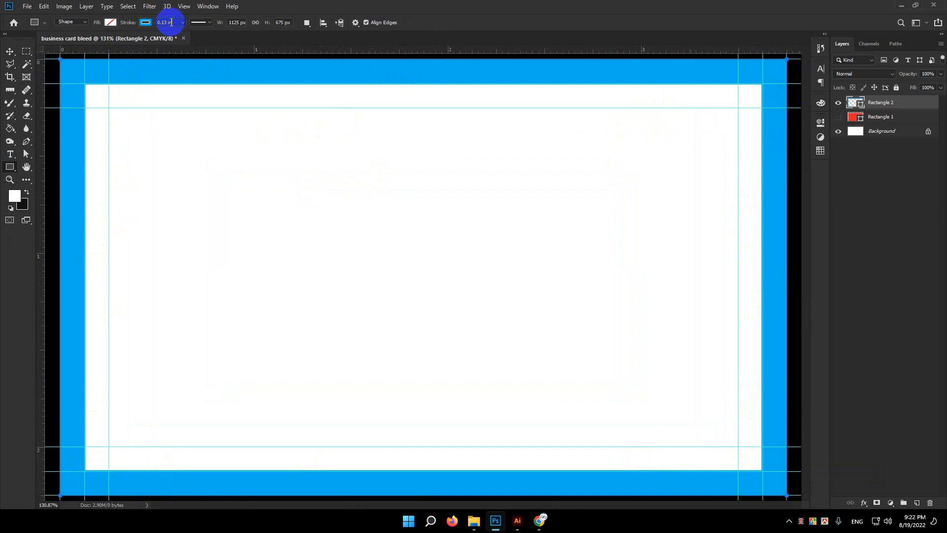
pyautogui.press('Right')
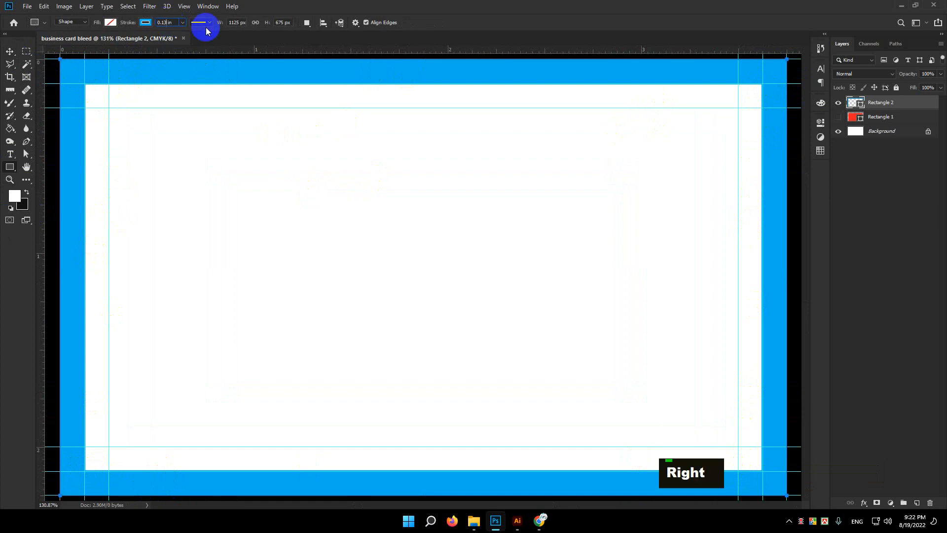
pyautogui.press('BackSpace')
pyautogui.write('2')
pyautogui.press('Return')
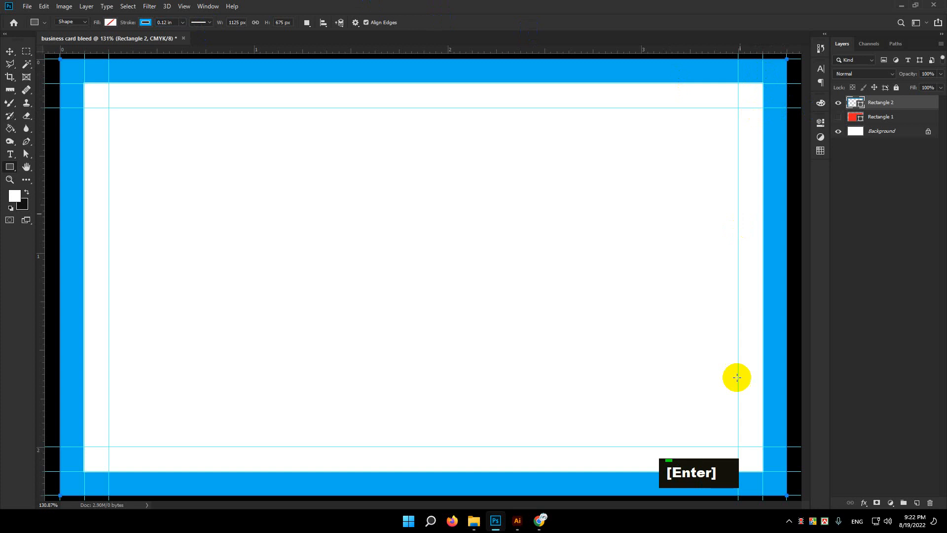
# - Switch to the Move tool and deselect the blue border rectangle's layer so that no layer is active
pyautogui.press('alt')
pyautogui.scroll(-5, 764, 476)
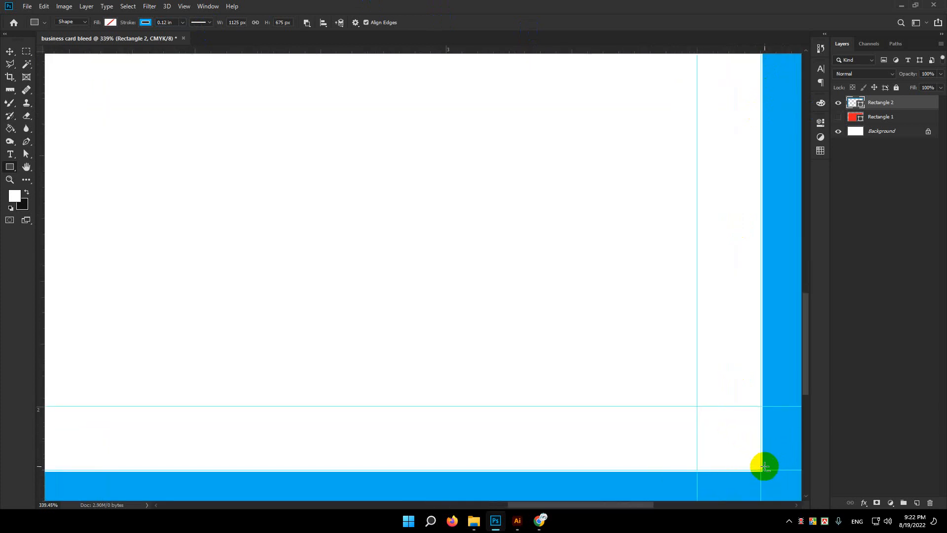
pyautogui.scroll(-5, 644, 378)
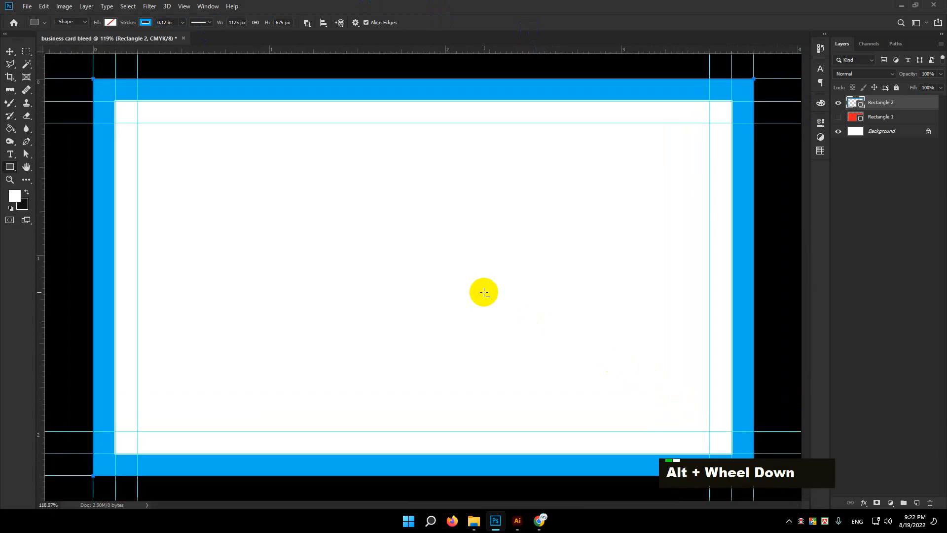
pyautogui.click(10, 51)
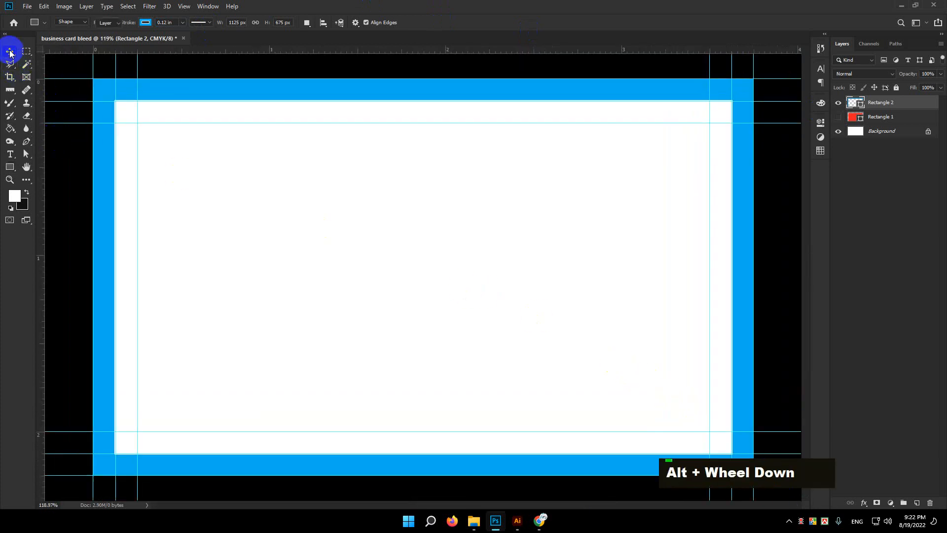
pyautogui.click(883, 180)
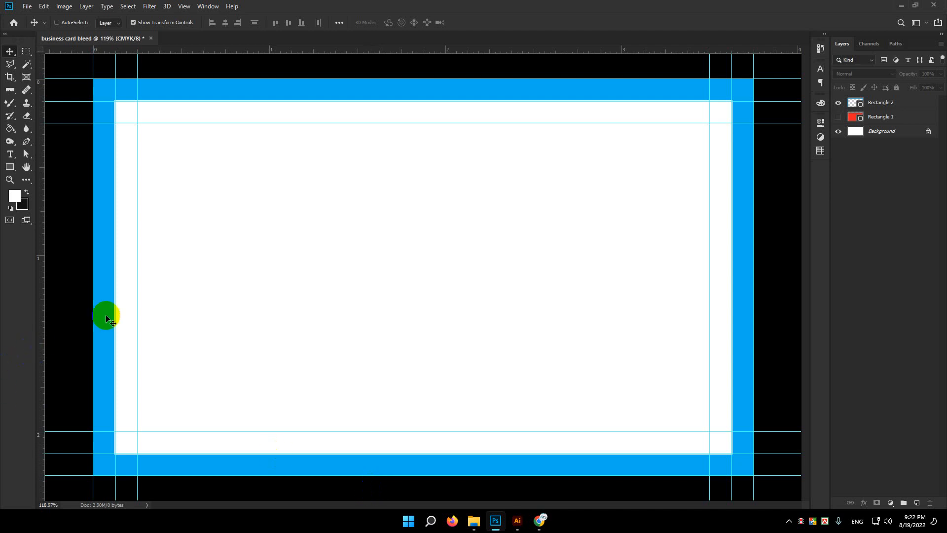
# - Save the document as a Photoshop PSD named business card bleed in the thamnail folder, keeping Maximize Compatibility on
pyautogui.click(27, 6)
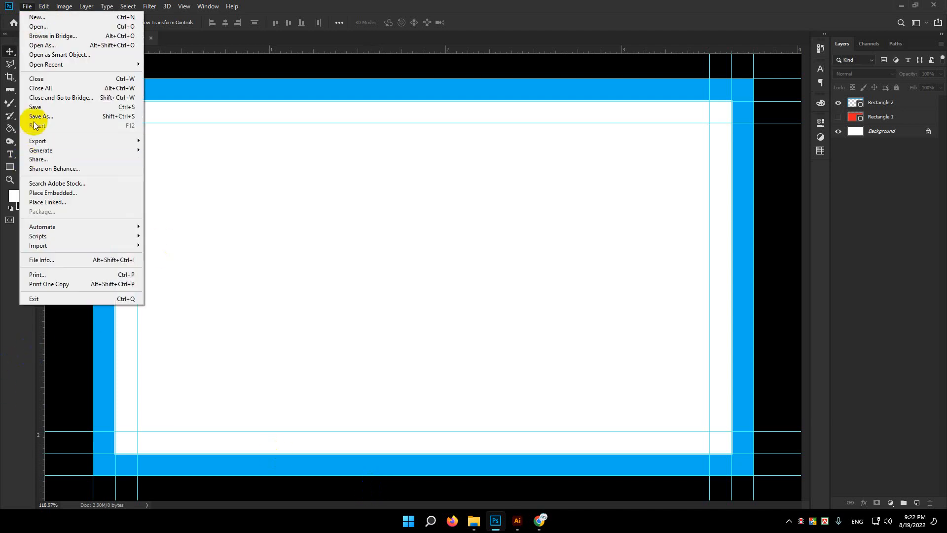
pyautogui.click(60, 119)
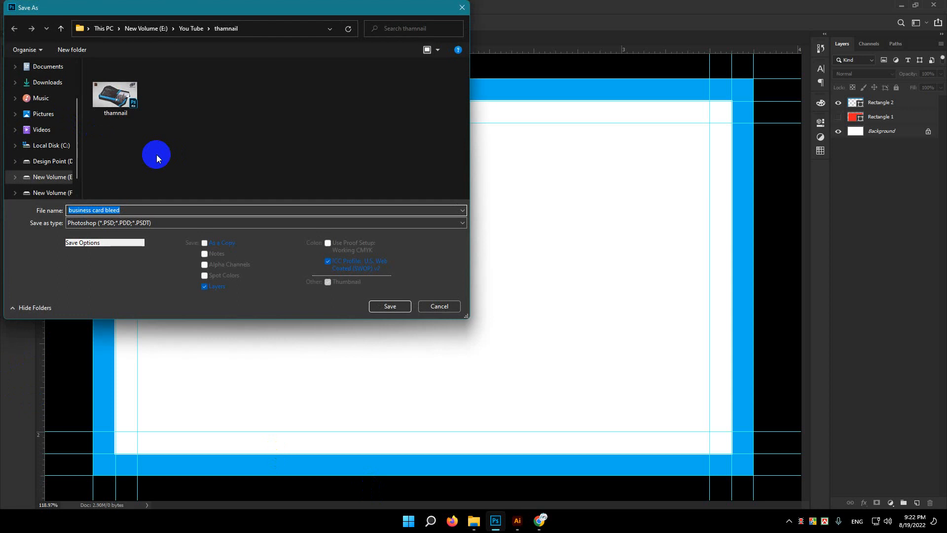
pyautogui.click(156, 155)
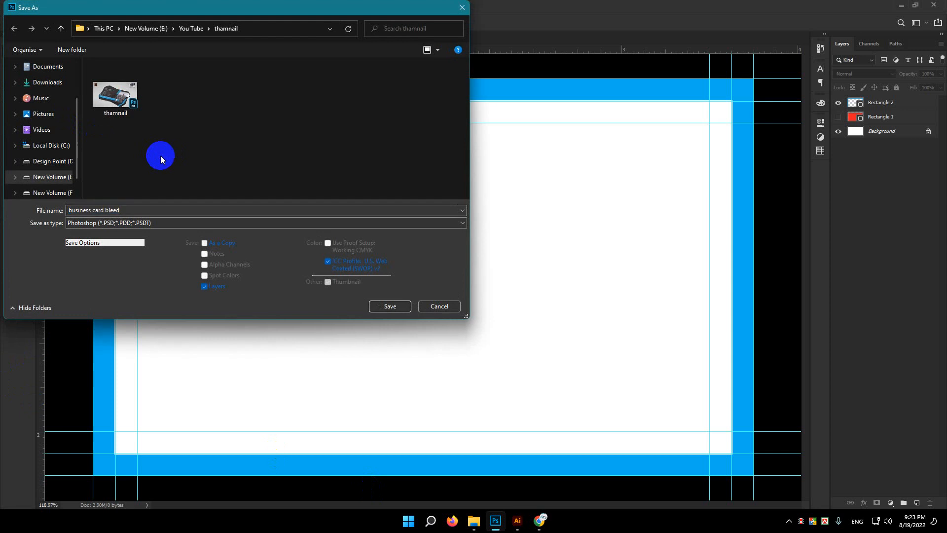
pyautogui.click(389, 307)
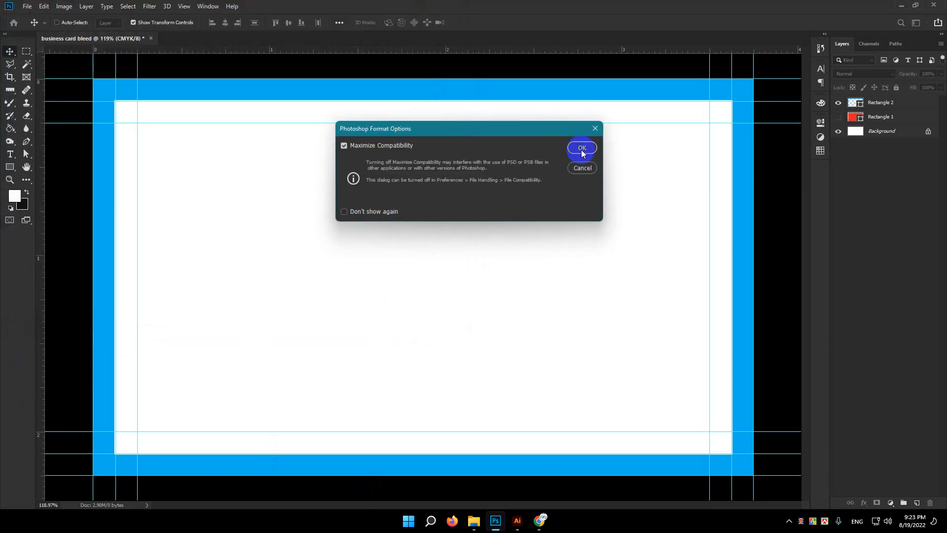
pyautogui.click(580, 148)
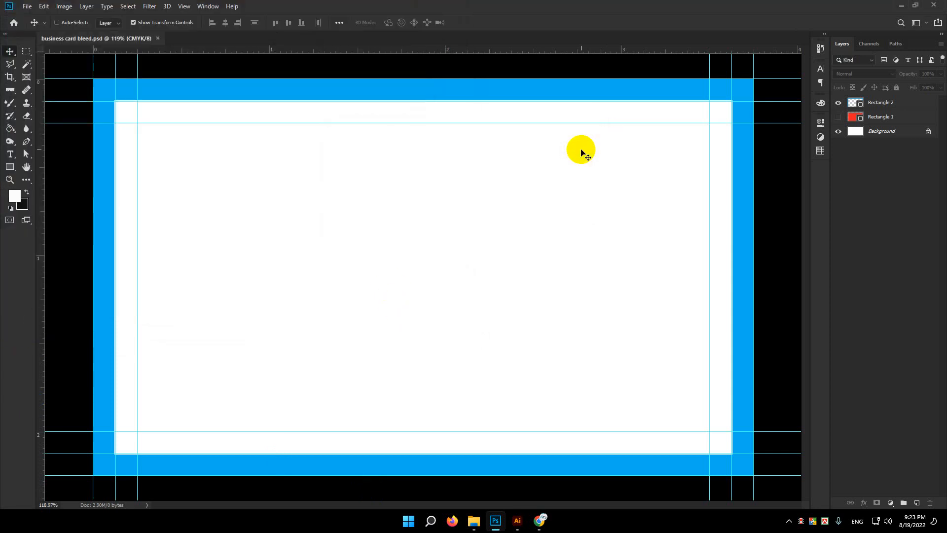